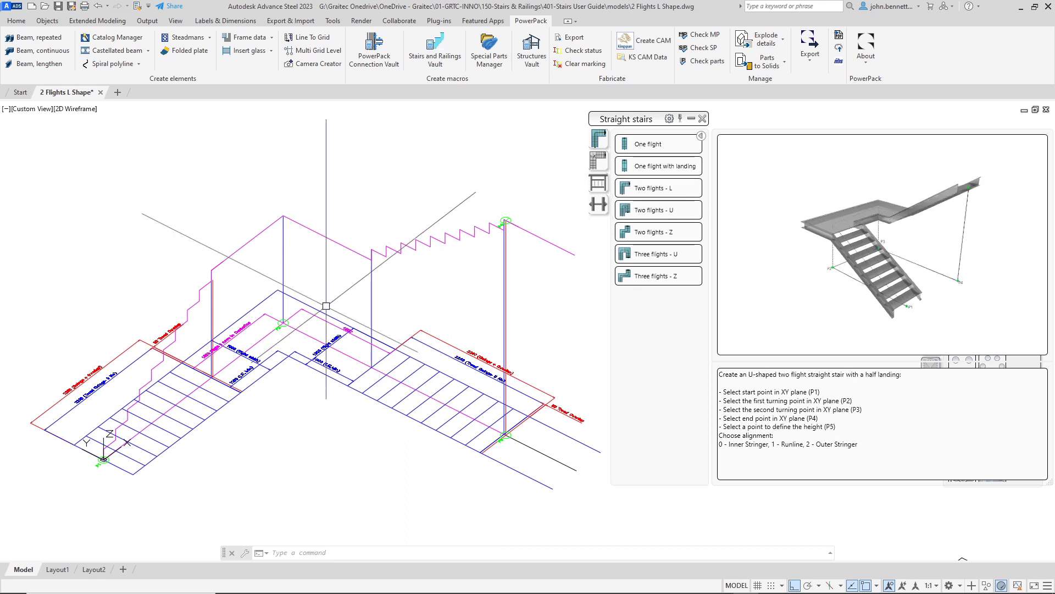
Step: Highlight the first flight's side lines and its first three tread lines near P1, and clear the selection
{"action": "middle_click_drag", "start_coordinate": [277, 326], "coordinate": [408, 267]}
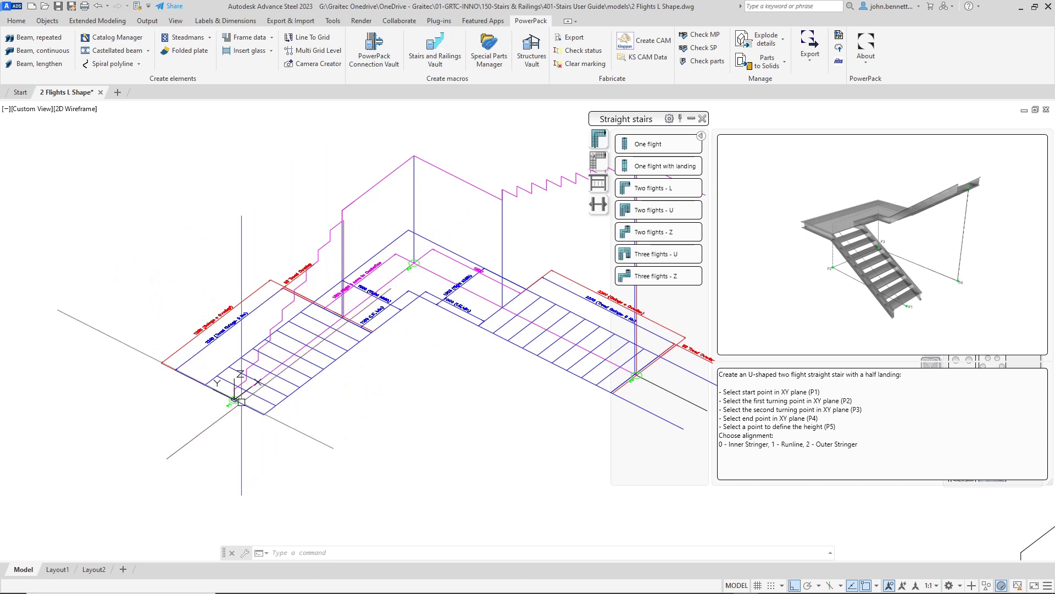
{"action": "scroll", "coordinate": [242, 401], "scroll_direction": "up", "scroll_amount": 6}
{"action": "middle_click_drag", "start_coordinate": [267, 381], "coordinate": [251, 378]}
{"action": "scroll", "coordinate": [264, 370], "scroll_direction": "down", "scroll_amount": 4}
{"action": "scroll", "coordinate": [258, 371], "scroll_direction": "up", "scroll_amount": 4}
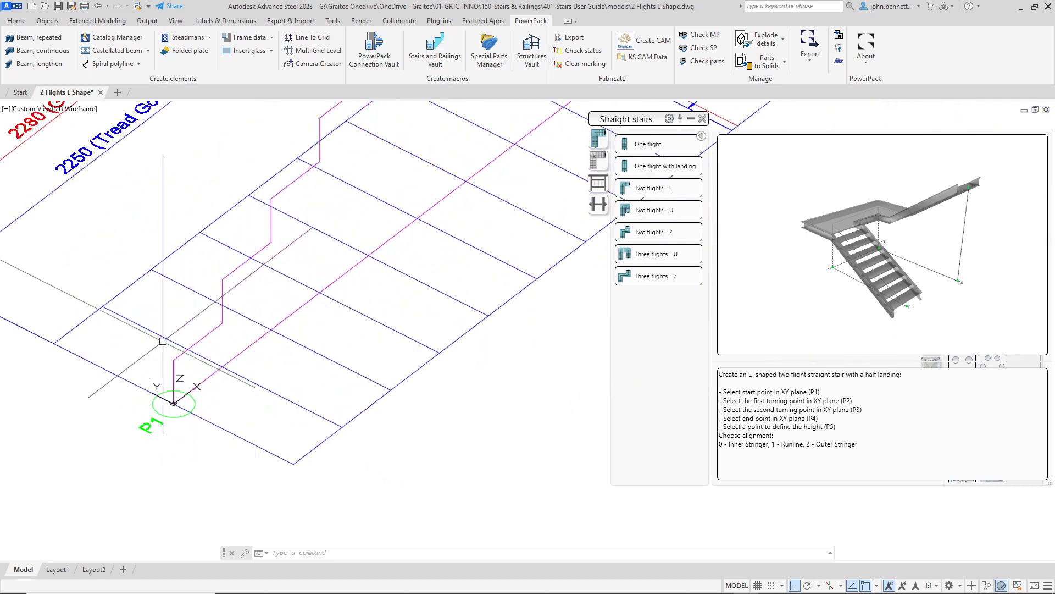
{"action": "left_click", "coordinate": [145, 332]}
{"action": "left_click", "coordinate": [85, 322]}
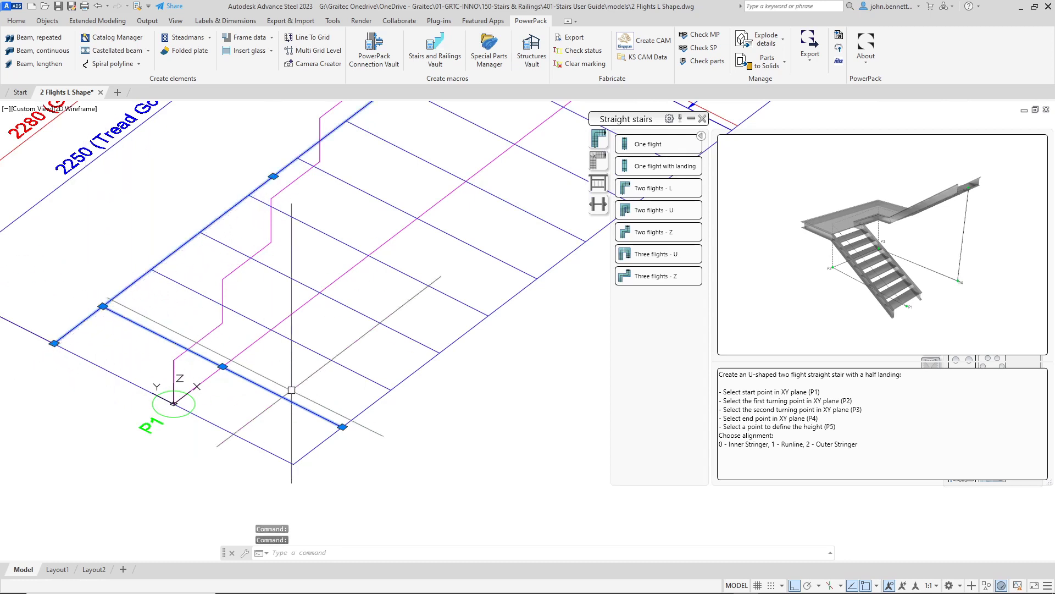
{"action": "left_click", "coordinate": [306, 456]}
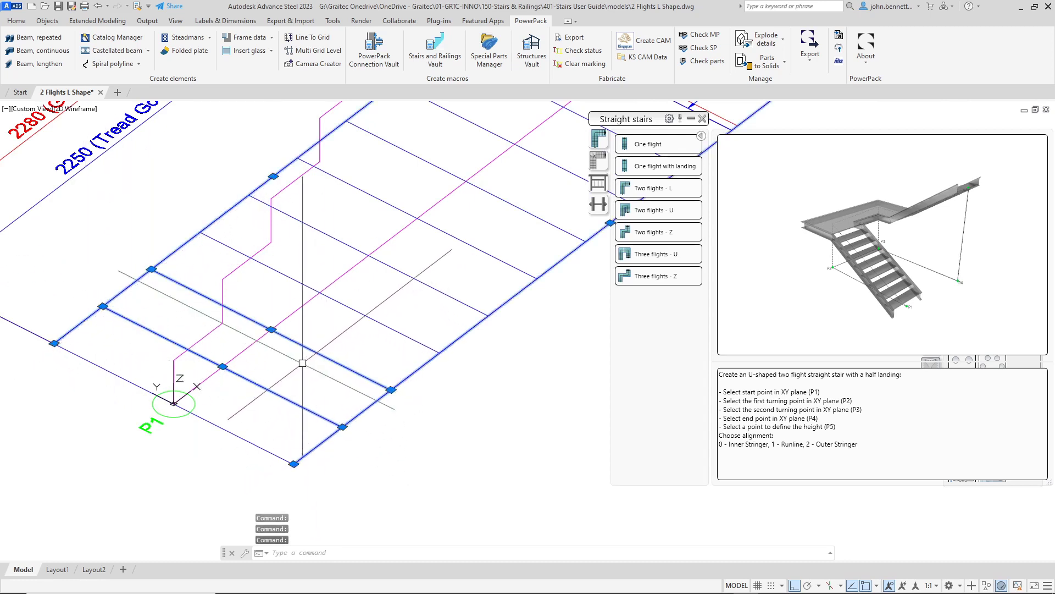
{"action": "left_click", "coordinate": [330, 360]}
{"action": "left_click", "coordinate": [360, 313]}
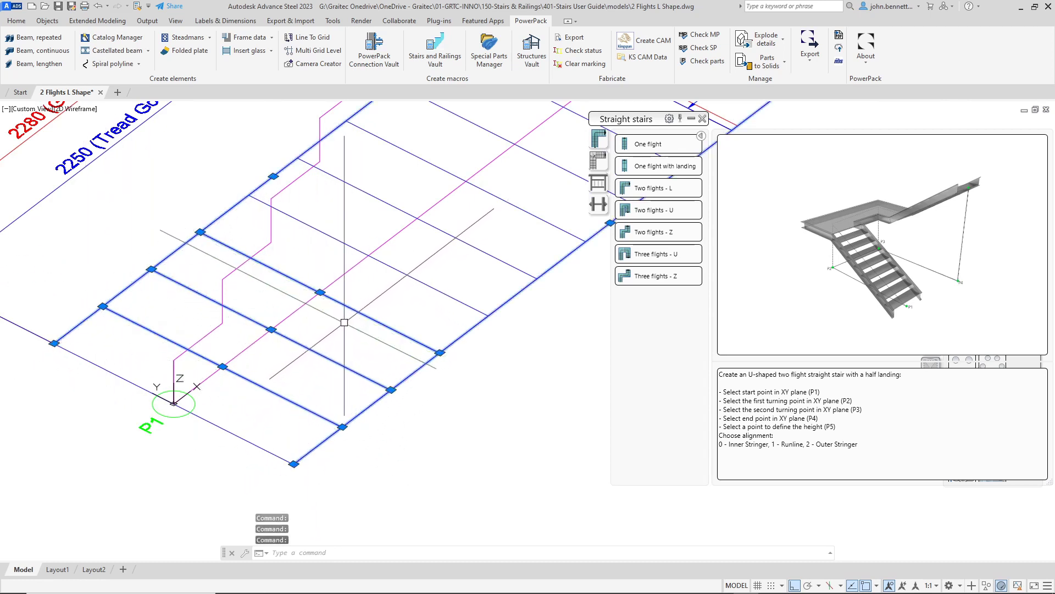
{"action": "key", "text": "Escape"}
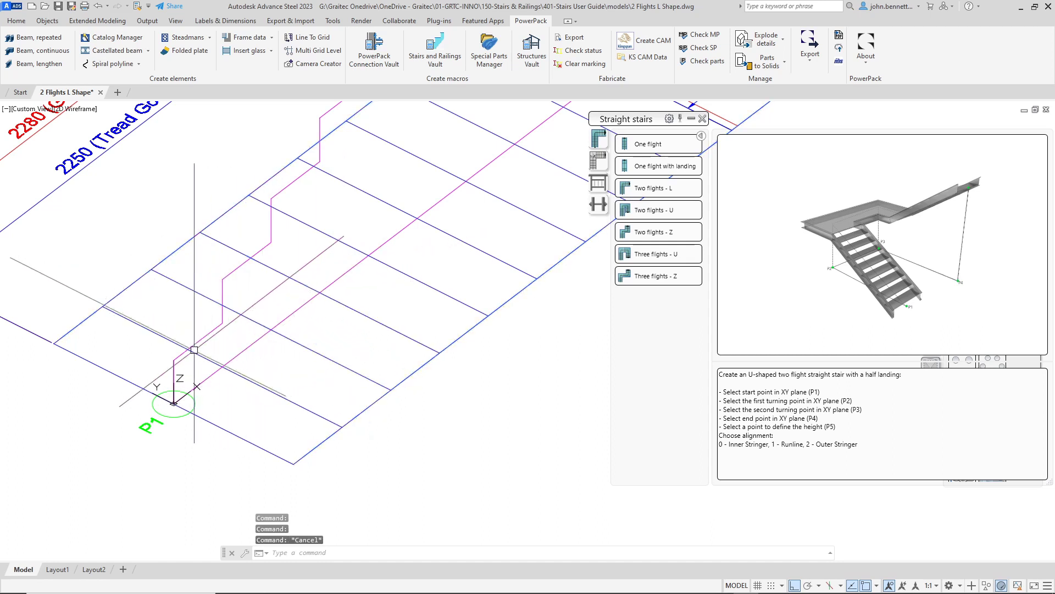
Step: Highlight the magenta riser and going lines of the first steps above P1, and clear the selection
{"action": "left_click", "coordinate": [203, 341]}
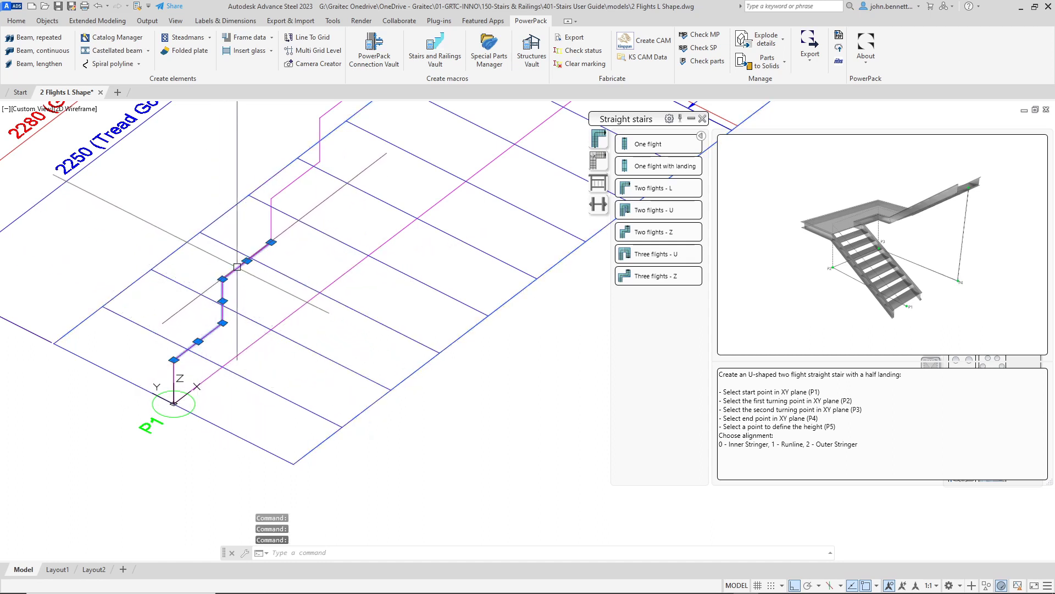
{"action": "left_click", "coordinate": [271, 222]}
{"action": "left_click", "coordinate": [292, 183]}
{"action": "middle_click_drag", "start_coordinate": [304, 183], "coordinate": [270, 290]}
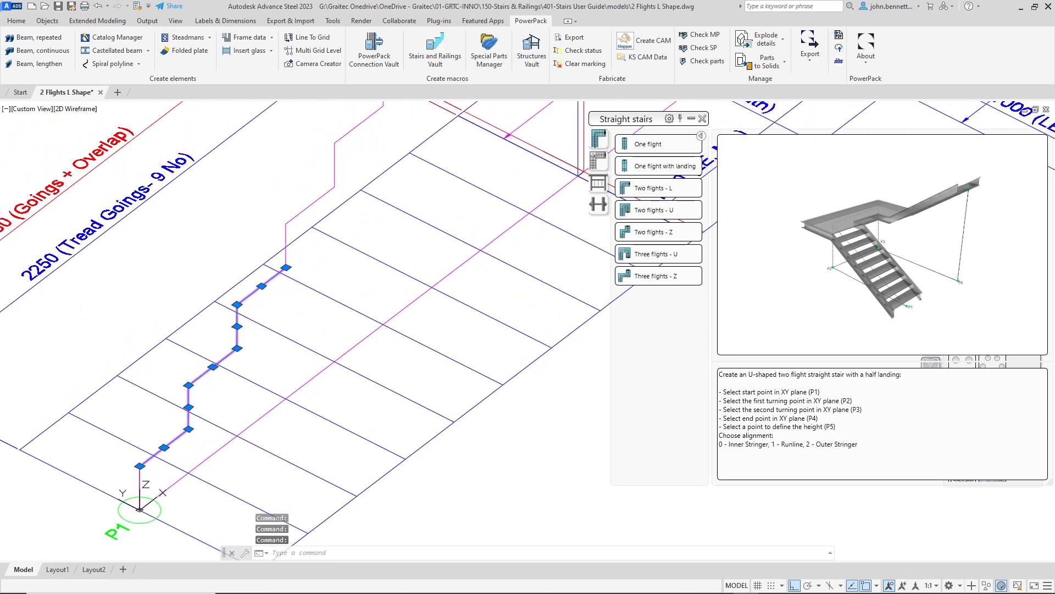
{"action": "left_click", "coordinate": [287, 236]}
{"action": "left_click", "coordinate": [305, 211]}
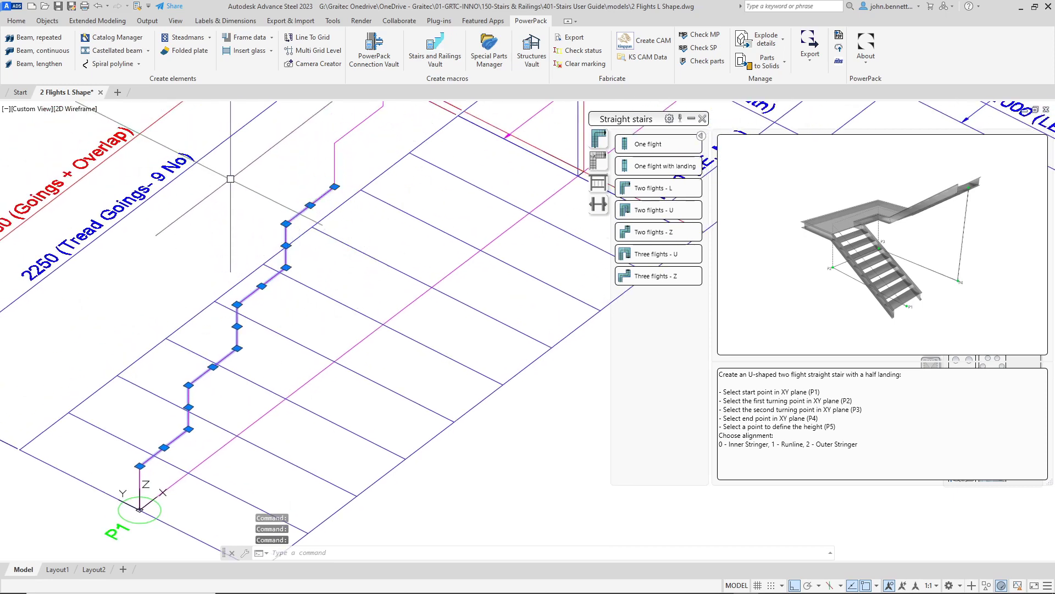
{"action": "key", "text": "Escape"}
Step: Highlight the P1 circle and its label at the start of the first flight, and clear the selection
{"action": "scroll", "coordinate": [235, 221], "scroll_direction": "down", "scroll_amount": 2}
{"action": "middle_click_drag", "start_coordinate": [279, 274], "coordinate": [287, 242]}
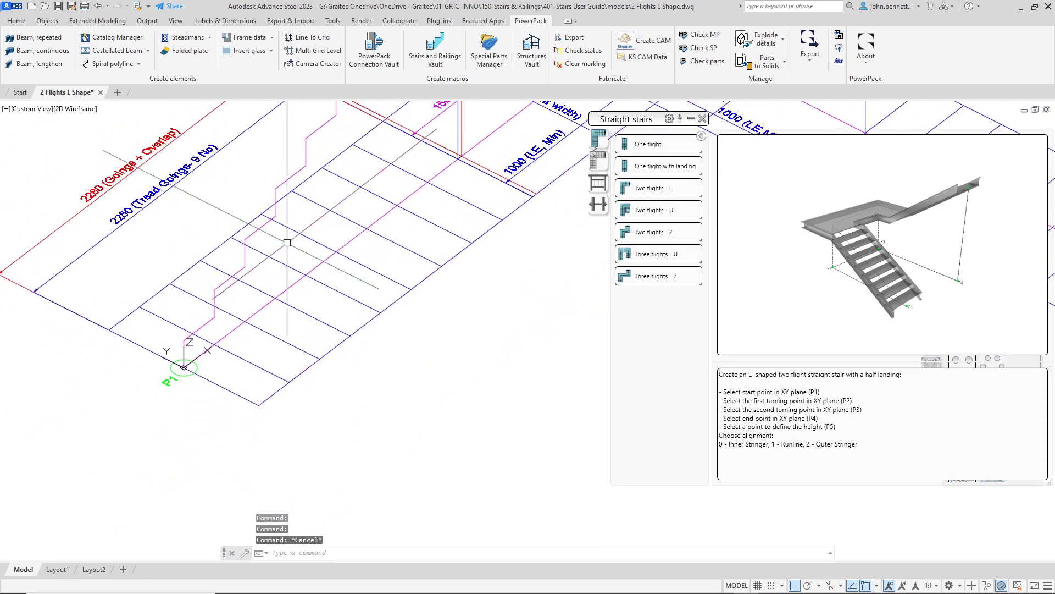
{"action": "middle_click_drag", "start_coordinate": [312, 276], "coordinate": [350, 245]}
{"action": "scroll", "coordinate": [228, 352], "scroll_direction": "up", "scroll_amount": 4}
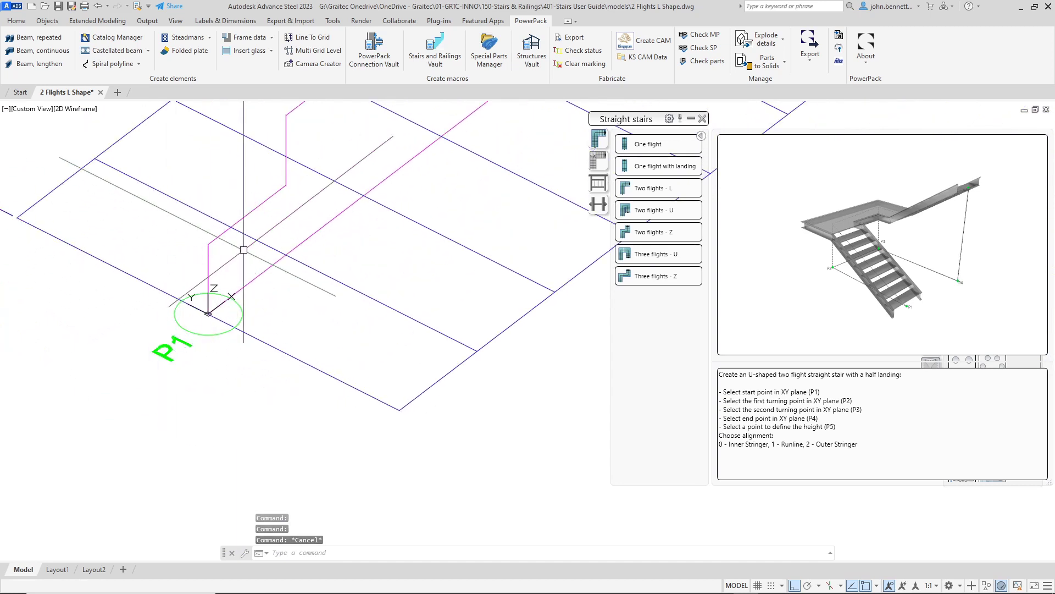
{"action": "left_click", "coordinate": [215, 335]}
{"action": "left_click", "coordinate": [170, 356]}
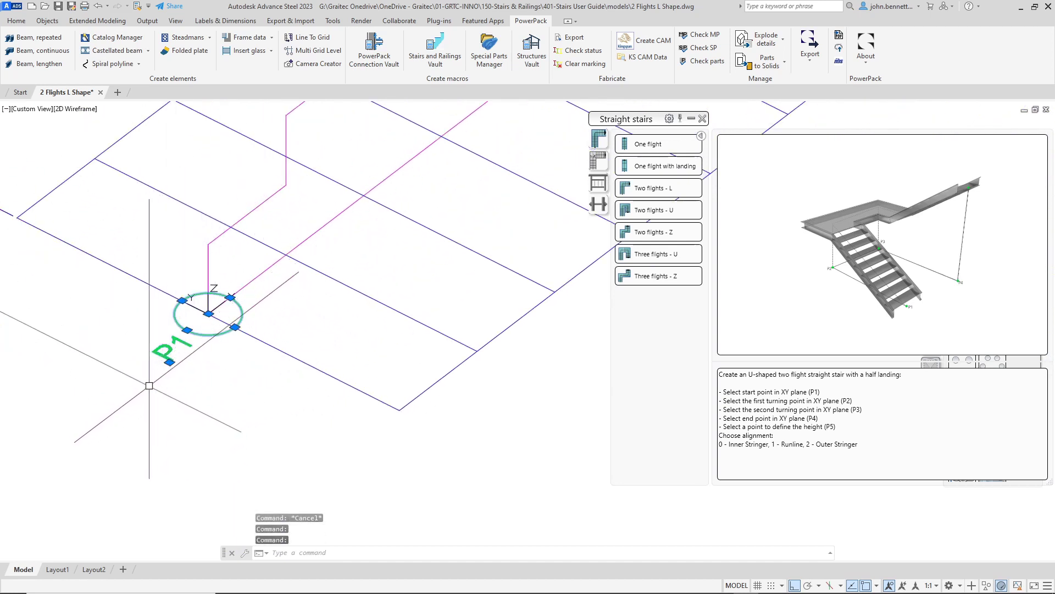
{"action": "key", "text": "Escape"}
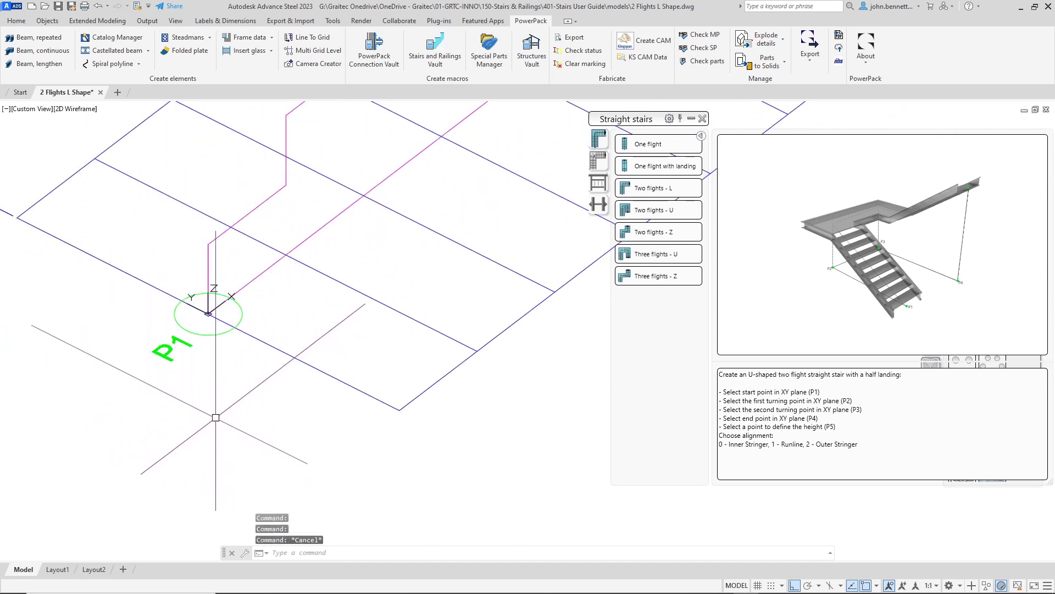
Step: Examine the first flight's tread goings and overlap dimensions and the quarter landing dimensions around P2
{"action": "scroll", "coordinate": [296, 397], "scroll_direction": "down", "scroll_amount": 2}
{"action": "scroll", "coordinate": [342, 364], "scroll_direction": "down", "scroll_amount": 4}
{"action": "middle_click_drag", "start_coordinate": [339, 365], "coordinate": [275, 405]}
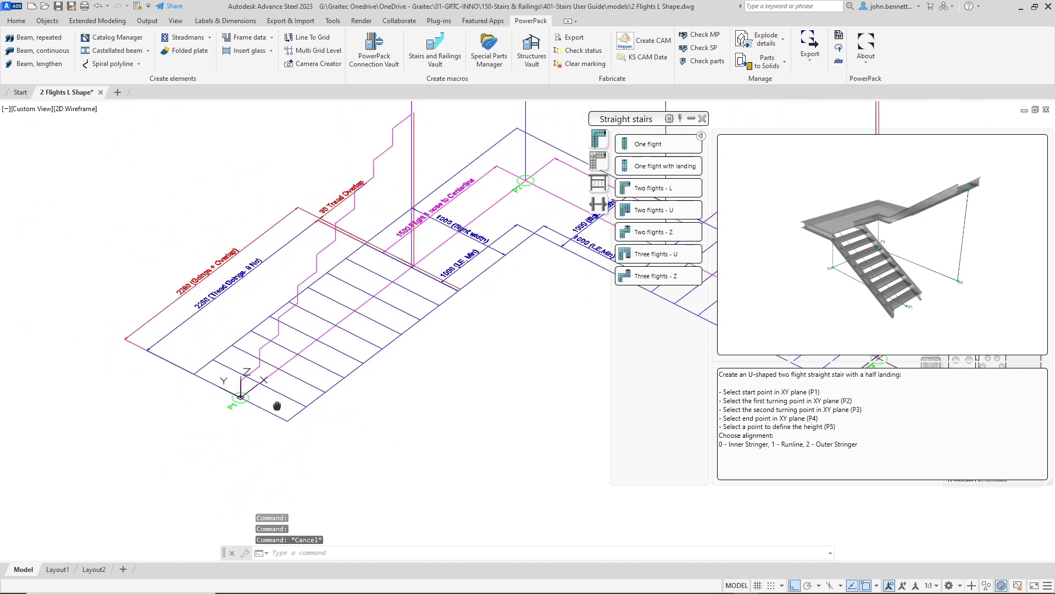
{"action": "middle_click_drag", "start_coordinate": [311, 352], "coordinate": [257, 423]}
{"action": "scroll", "coordinate": [169, 374], "scroll_direction": "up", "scroll_amount": 4}
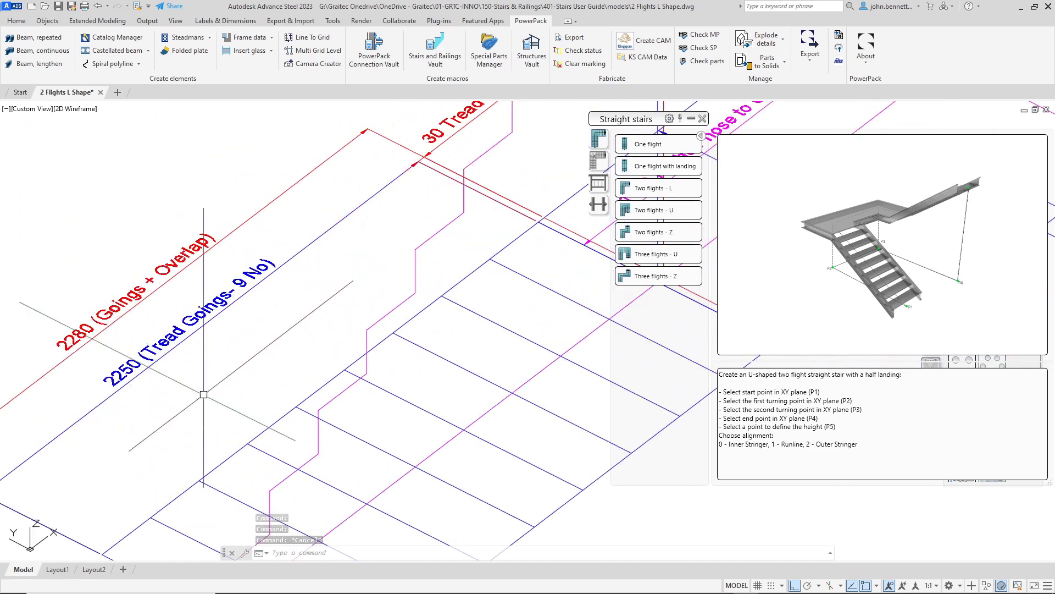
{"action": "scroll", "coordinate": [183, 360], "scroll_direction": "down", "scroll_amount": 2}
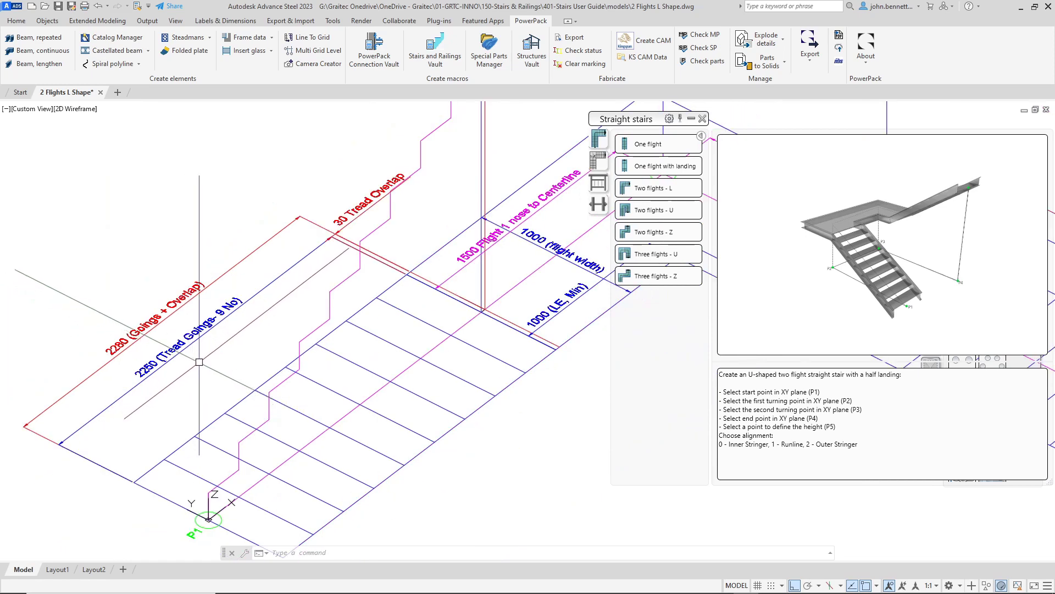
{"action": "middle_click_drag", "start_coordinate": [228, 355], "coordinate": [62, 370]}
{"action": "middle_click_drag", "start_coordinate": [454, 301], "coordinate": [342, 323]}
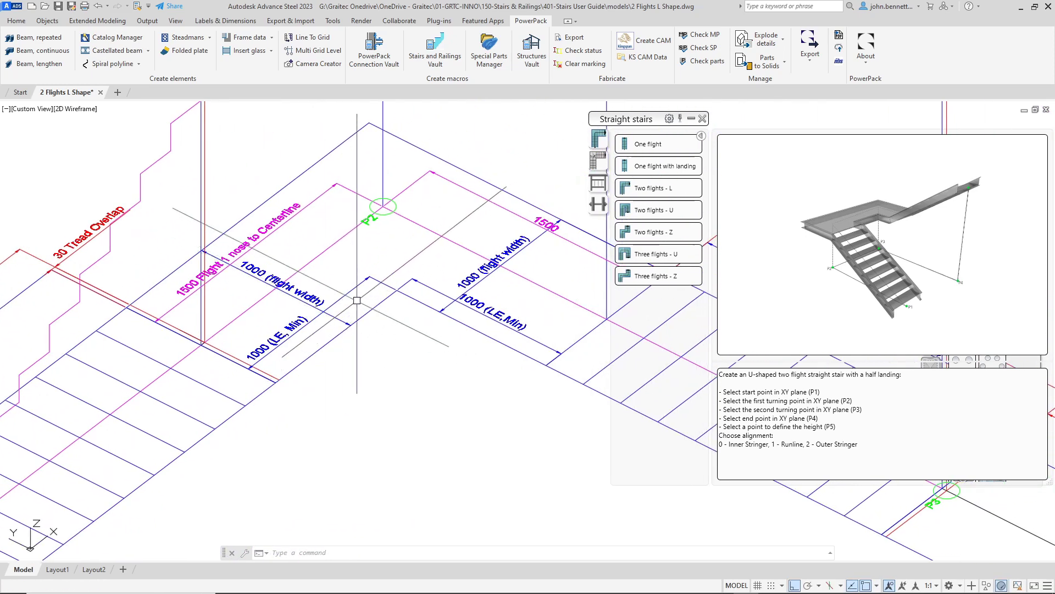
Step: Highlight the two "1000 (LE, Min)" dimensions at the landing's inner corner, and clear the selection
{"action": "scroll", "coordinate": [359, 288], "scroll_direction": "up", "scroll_amount": 2}
{"action": "left_click", "coordinate": [341, 294]}
{"action": "middle_click_drag", "start_coordinate": [435, 294], "coordinate": [343, 296]}
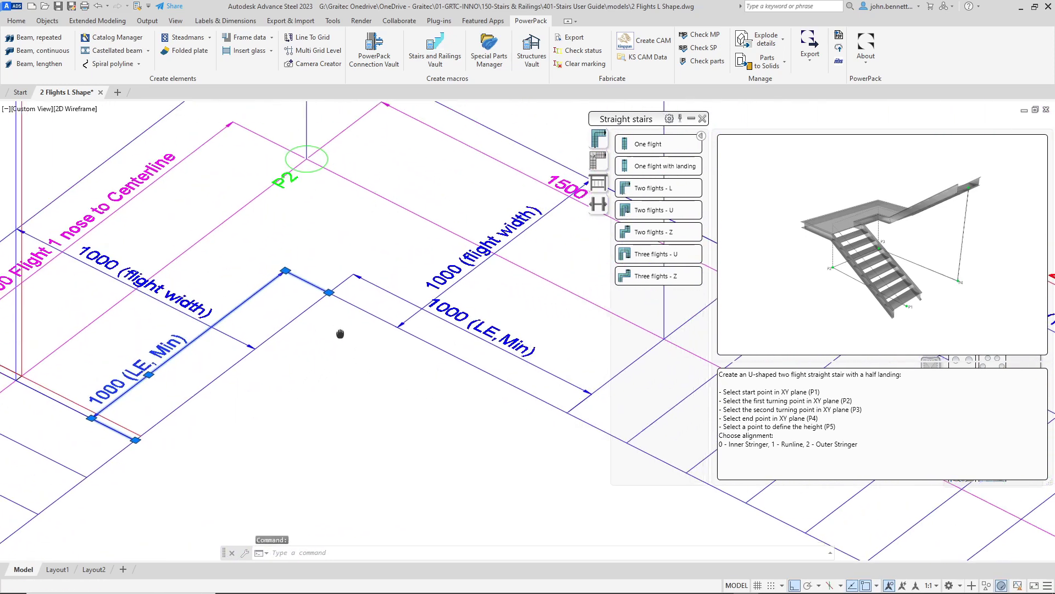
{"action": "left_click", "coordinate": [394, 288]}
{"action": "left_click", "coordinate": [372, 330]}
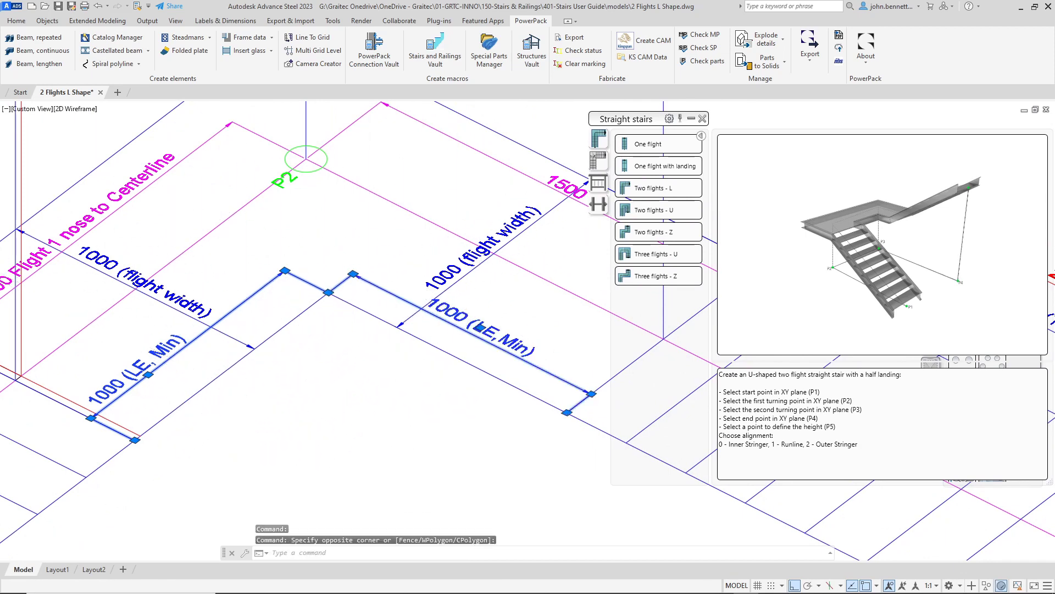
{"action": "scroll", "coordinate": [385, 395], "scroll_direction": "down", "scroll_amount": 2}
{"action": "key", "text": "Escape"}
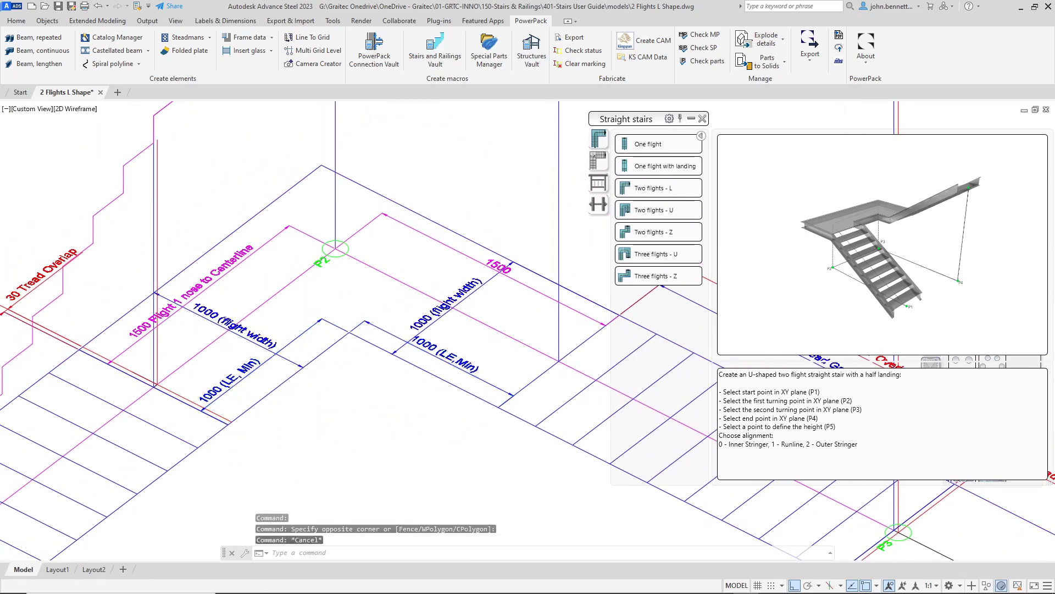
Step: Highlight the "30 Tread Overlap" dimension and the line across the second flight's end at P3, and clear the selection
{"action": "scroll", "coordinate": [307, 391], "scroll_direction": "down", "scroll_amount": 2}
{"action": "middle_click_drag", "start_coordinate": [308, 391], "coordinate": [43, 271]}
{"action": "middle_click_drag", "start_coordinate": [405, 372], "coordinate": [318, 355]}
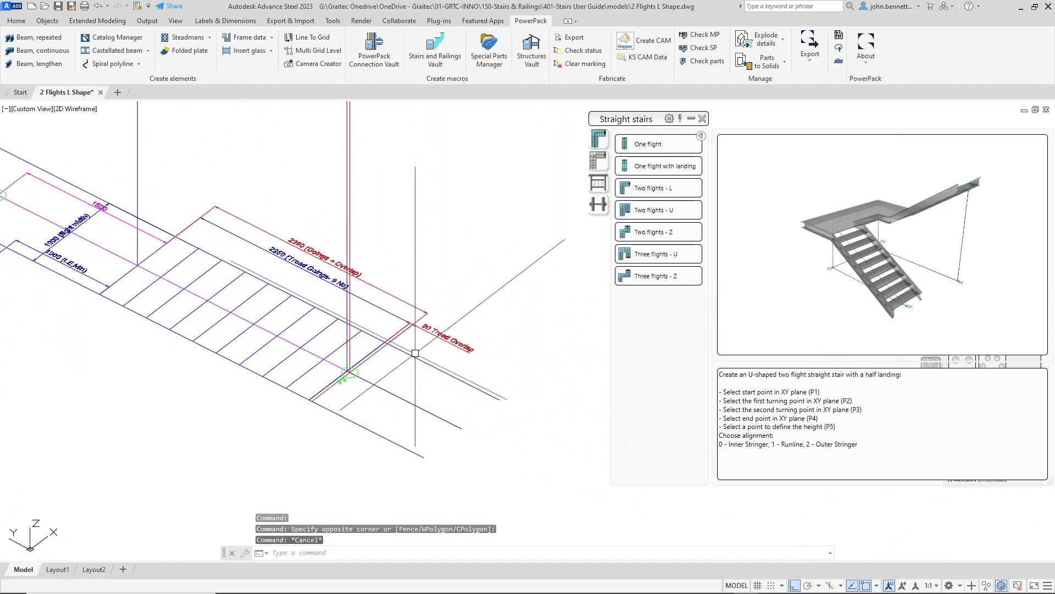
{"action": "scroll", "coordinate": [426, 338], "scroll_direction": "up", "scroll_amount": 3}
{"action": "left_click", "coordinate": [448, 318]}
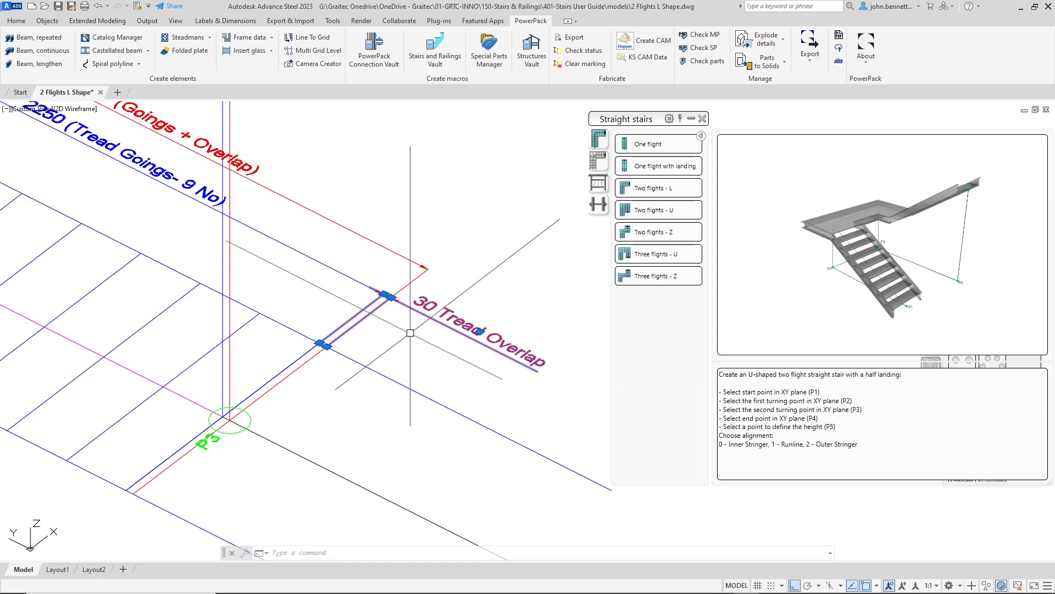
{"action": "left_click", "coordinate": [296, 379]}
{"action": "key", "text": "Escape"}
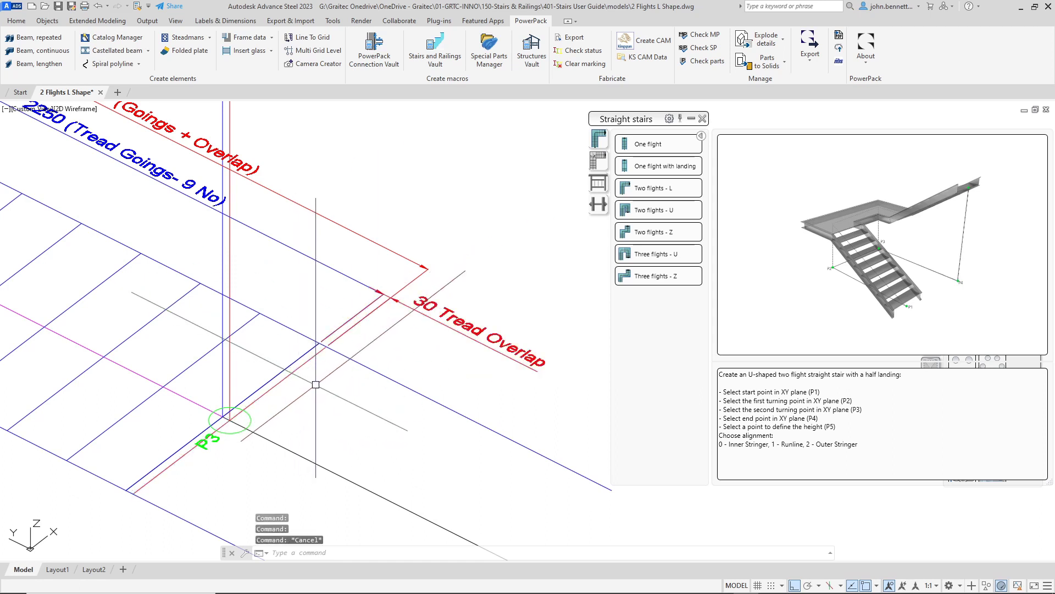
{"action": "left_click", "coordinate": [279, 383]}
{"action": "scroll", "coordinate": [231, 374], "scroll_direction": "down", "scroll_amount": 5}
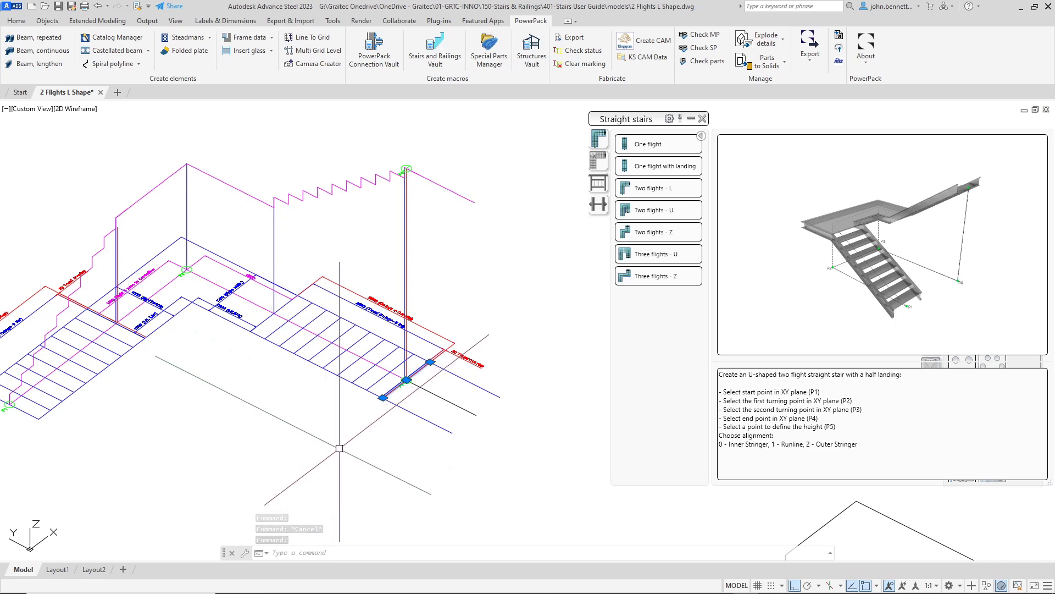
{"action": "key", "text": "Escape"}
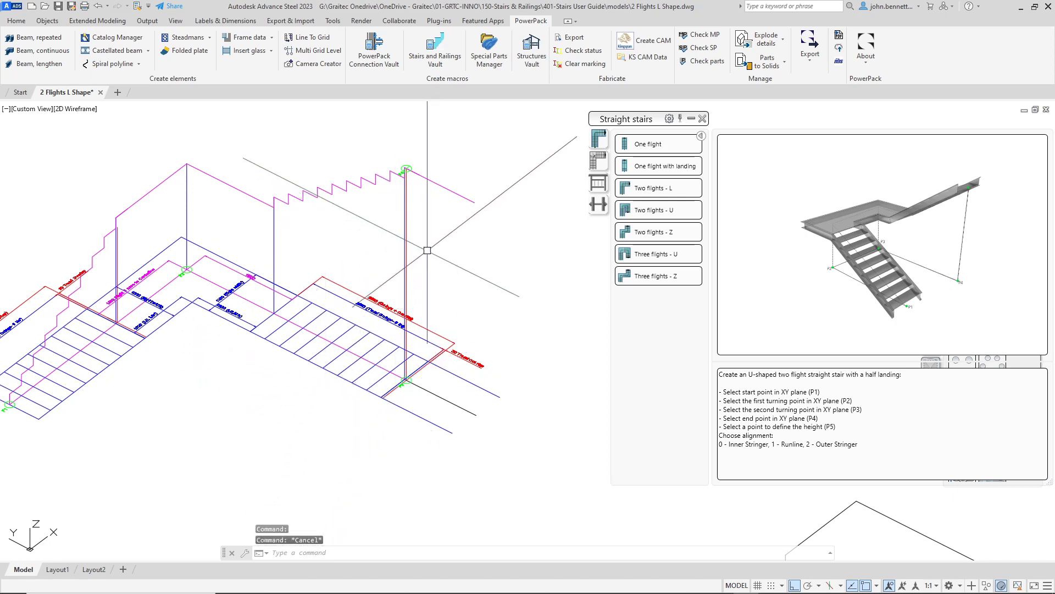
Step: Highlight the P4 circle and the vertical height line below it, and clear the selection
{"action": "scroll", "coordinate": [411, 167], "scroll_direction": "up", "scroll_amount": 10}
{"action": "middle_click_drag", "start_coordinate": [365, 271], "coordinate": [364, 326]}
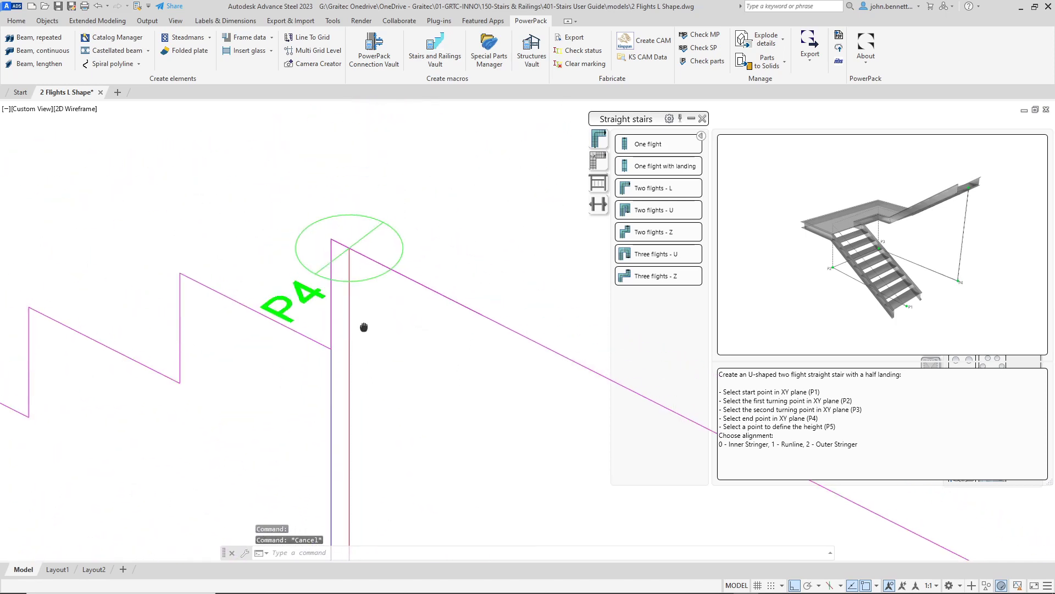
{"action": "left_click", "coordinate": [361, 282]}
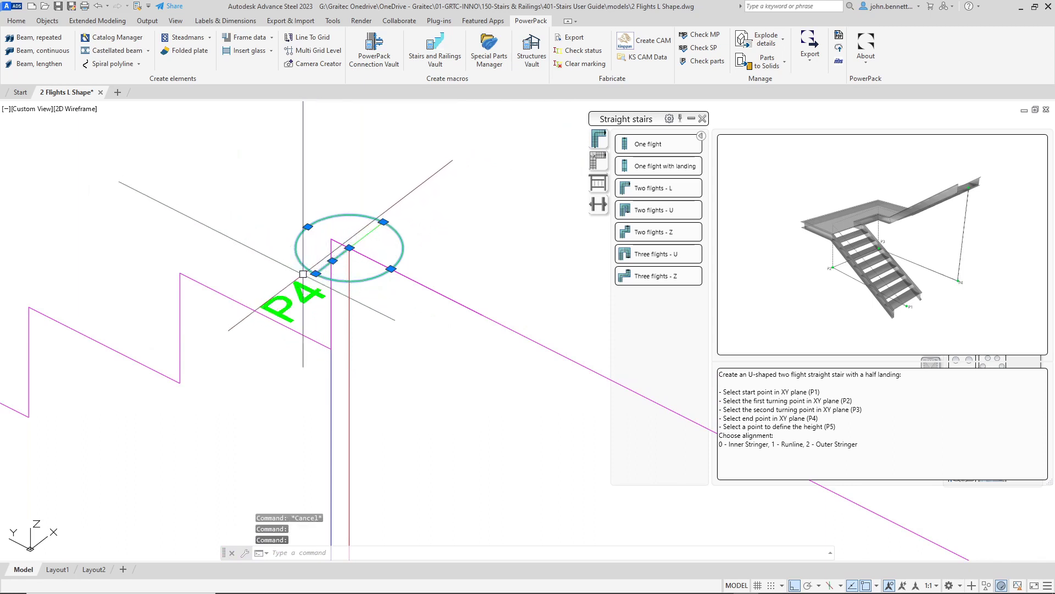
{"action": "left_click", "coordinate": [342, 316]}
{"action": "left_click", "coordinate": [346, 338]}
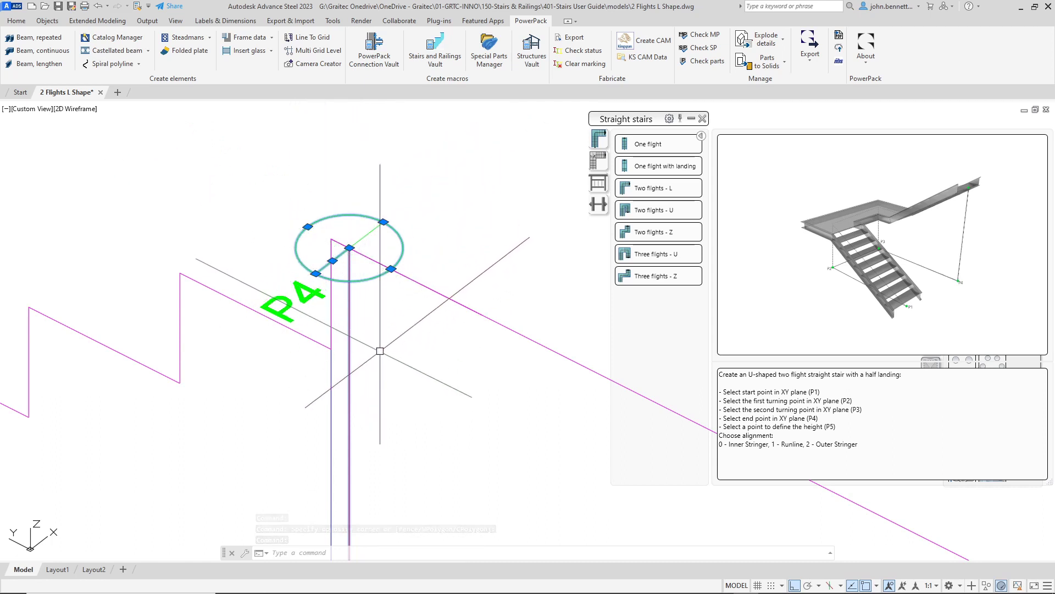
{"action": "key", "text": "Escape"}
{"action": "scroll", "coordinate": [200, 364], "scroll_direction": "down", "scroll_amount": 5}
{"action": "scroll", "coordinate": [175, 386], "scroll_direction": "down", "scroll_amount": 2}
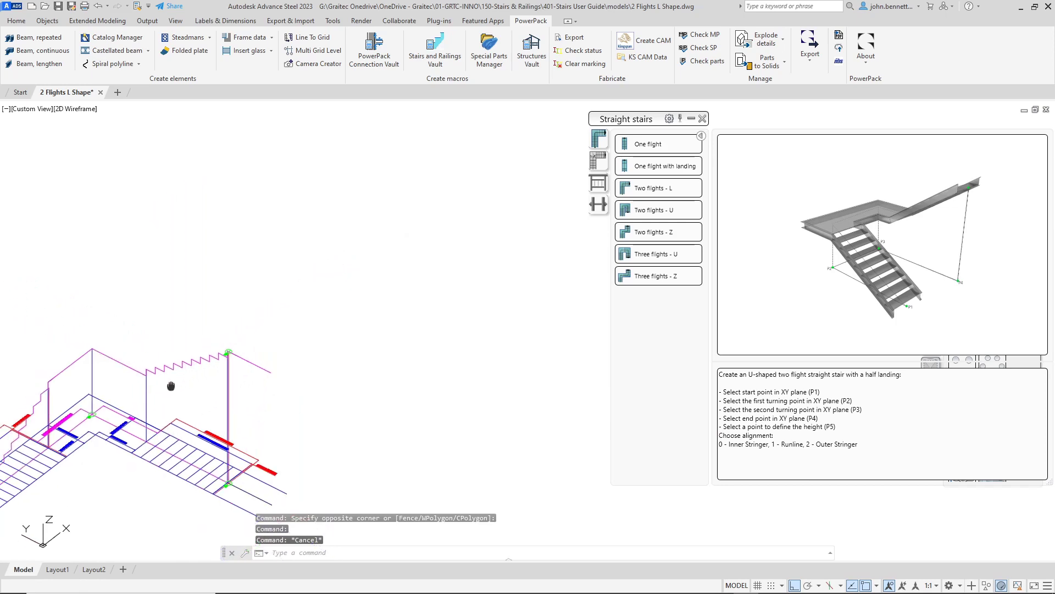
Step: Start a Two flights - L straight stair and set its start point at the endpoint marked P1
{"action": "middle_click_drag", "start_coordinate": [171, 384], "coordinate": [342, 294]}
{"action": "scroll", "coordinate": [285, 333], "scroll_direction": "up", "scroll_amount": 4}
{"action": "middle_click_drag", "start_coordinate": [284, 334], "coordinate": [301, 354]}
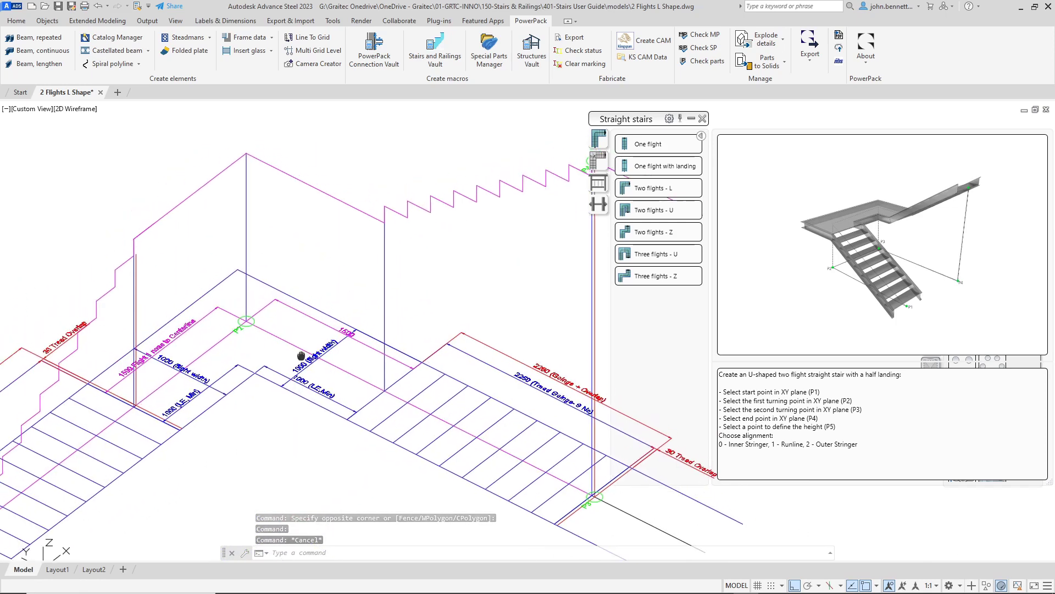
{"action": "left_click", "coordinate": [636, 190]}
{"action": "scroll", "coordinate": [396, 412], "scroll_direction": "down", "scroll_amount": 3}
{"action": "middle_click_drag", "start_coordinate": [341, 379], "coordinate": [310, 352]}
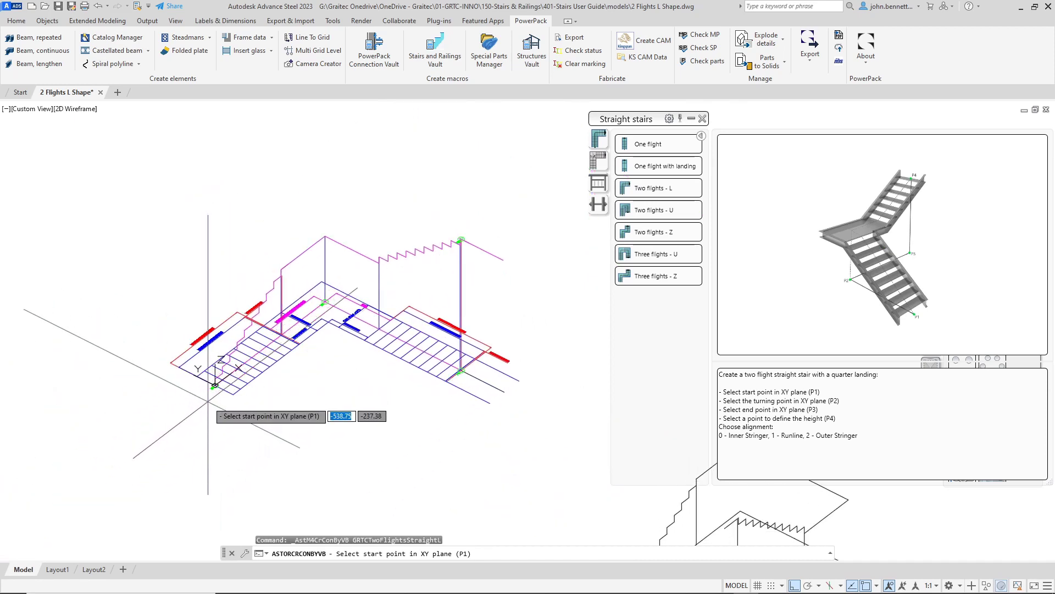
{"action": "scroll", "coordinate": [205, 396], "scroll_direction": "up", "scroll_amount": 4}
{"action": "scroll", "coordinate": [206, 402], "scroll_direction": "up", "scroll_amount": 5}
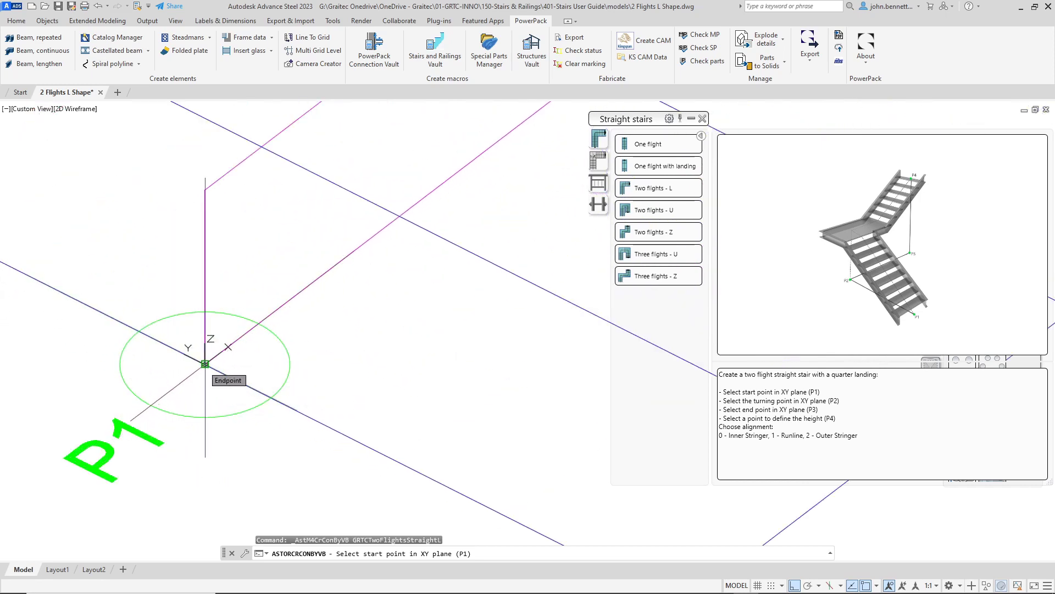
{"action": "left_click", "coordinate": [205, 364]}
Step: Set the stair's turning point at the endpoint in the centre of the P2 circle
{"action": "scroll", "coordinate": [341, 434], "scroll_direction": "down", "scroll_amount": 5}
{"action": "mouse_move", "coordinate": [341, 434]}
{"action": "middle_mouse_down"}
{"action": "mouse_move", "coordinate": [171, 463]}
{"action": "mouse_move", "coordinate": [55, 522]}
{"action": "middle_mouse_up"}
{"action": "middle_click_drag", "start_coordinate": [214, 404], "coordinate": [107, 482]}
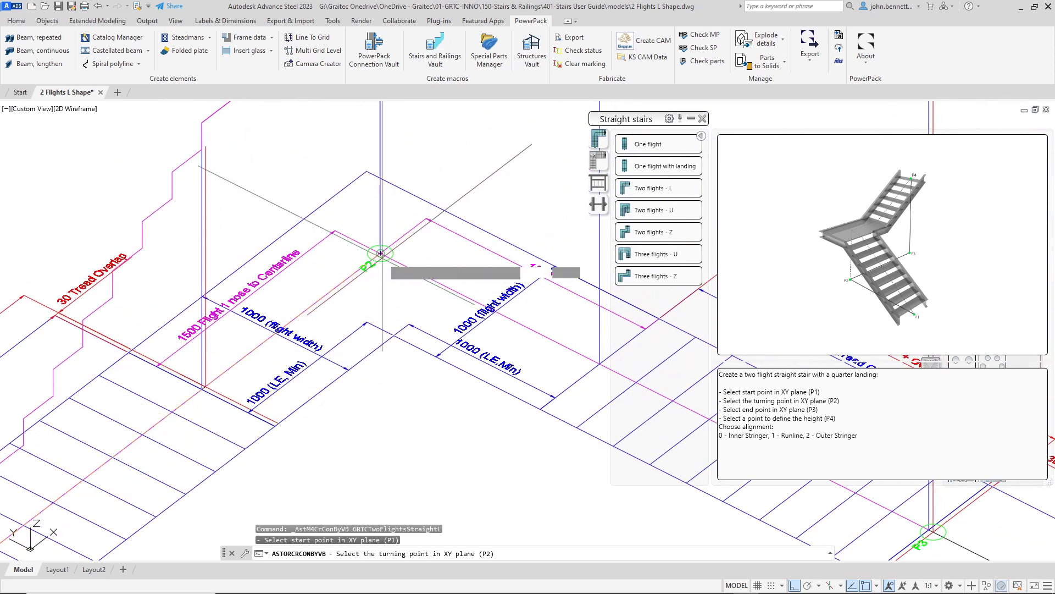
{"action": "scroll", "coordinate": [381, 254], "scroll_direction": "up", "scroll_amount": 4}
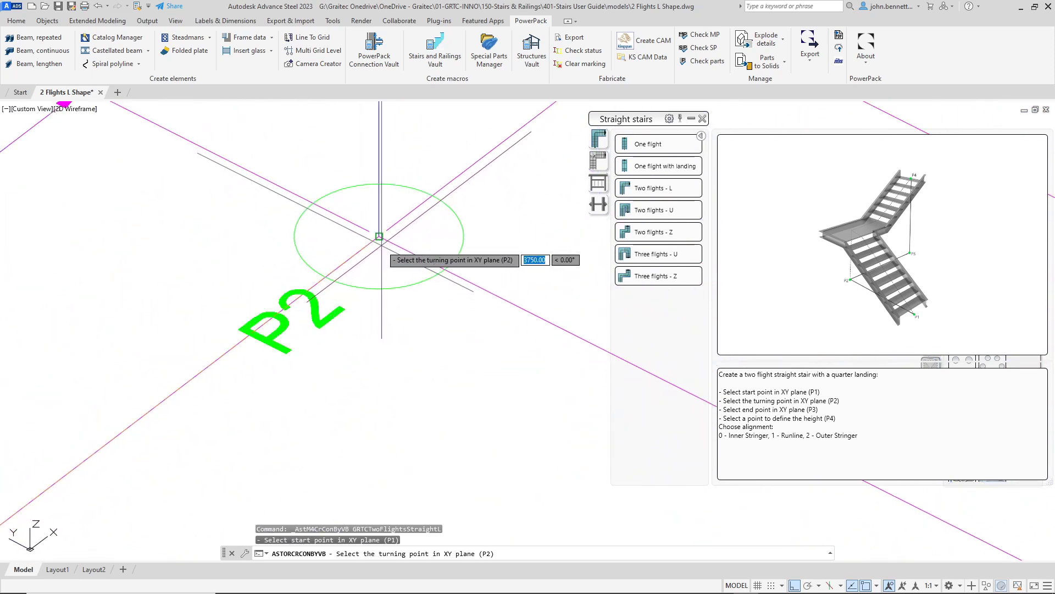
{"action": "left_click", "coordinate": [382, 245]}
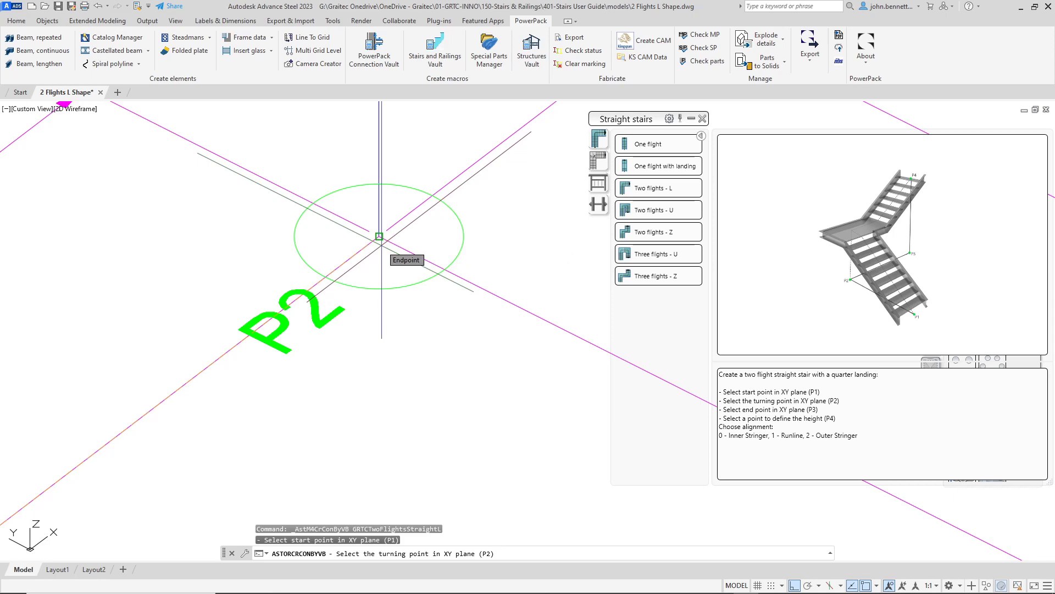
Step: Confirm the turning point at the P2 circle's centre and set the stair's end point at the endpoint marked P3
{"action": "left_click", "coordinate": [380, 236]}
{"action": "scroll", "coordinate": [379, 236], "scroll_direction": "down", "scroll_amount": 3}
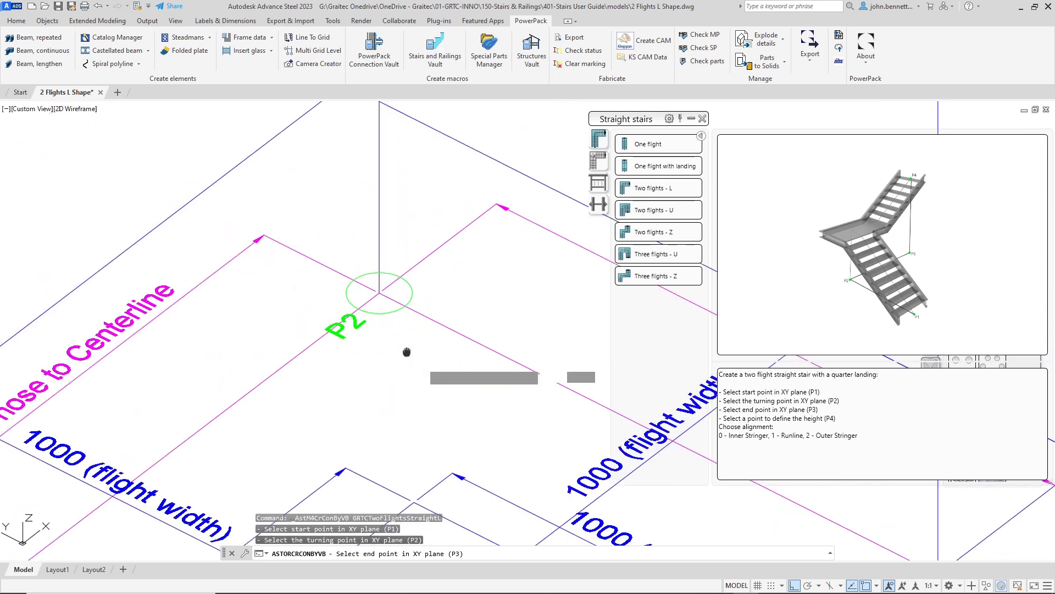
{"action": "middle_click_drag", "start_coordinate": [432, 268], "coordinate": [228, 268]}
{"action": "scroll", "coordinate": [270, 299], "scroll_direction": "down", "scroll_amount": 6}
{"action": "middle_click_drag", "start_coordinate": [309, 312], "coordinate": [144, 215]}
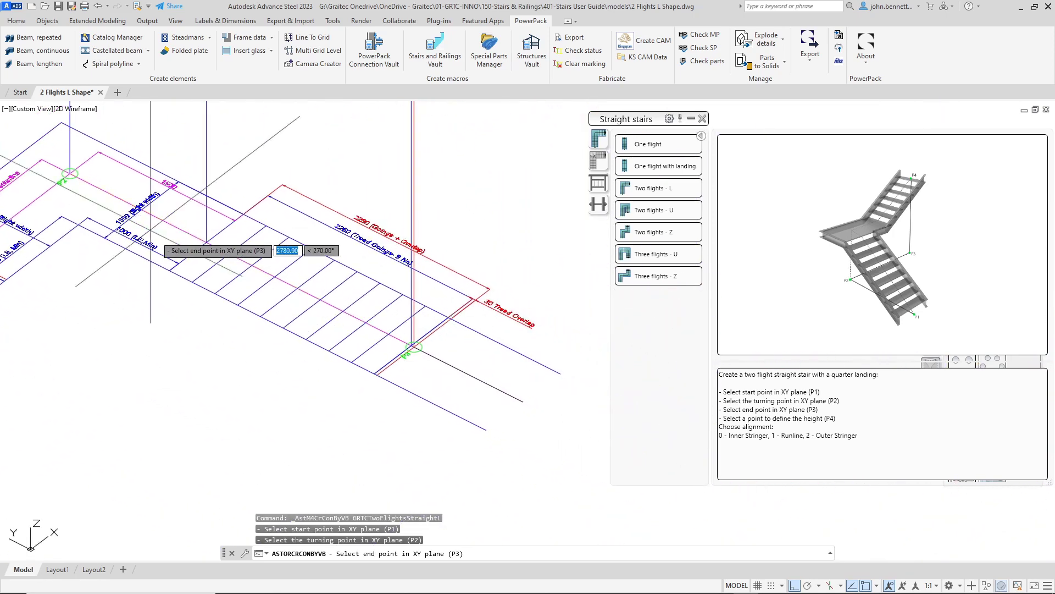
{"action": "middle_click_drag", "start_coordinate": [318, 319], "coordinate": [231, 272]}
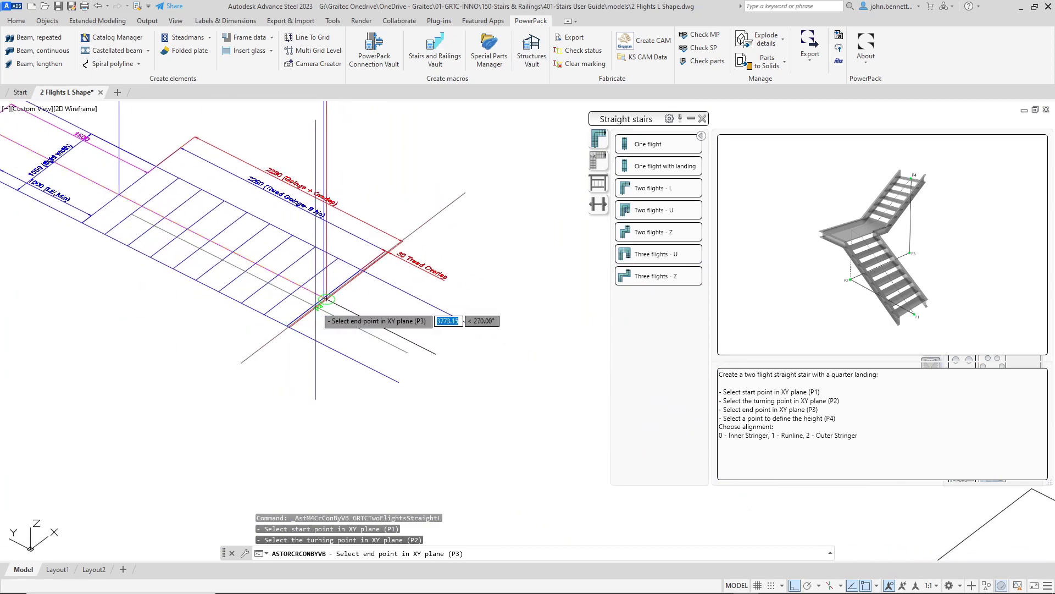
{"action": "scroll", "coordinate": [326, 299], "scroll_direction": "up", "scroll_amount": 5}
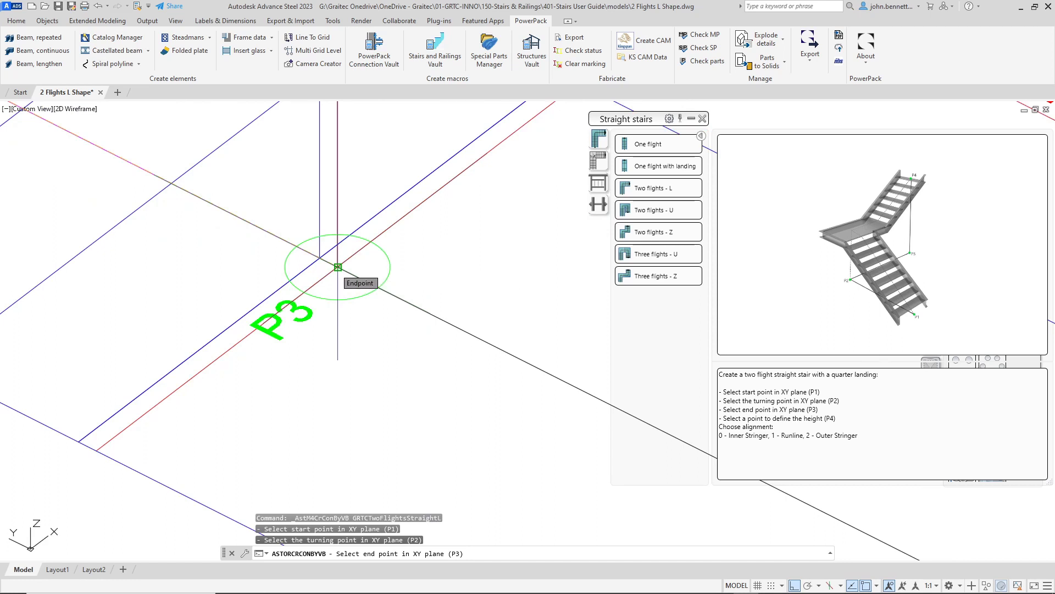
{"action": "left_click", "coordinate": [338, 267]}
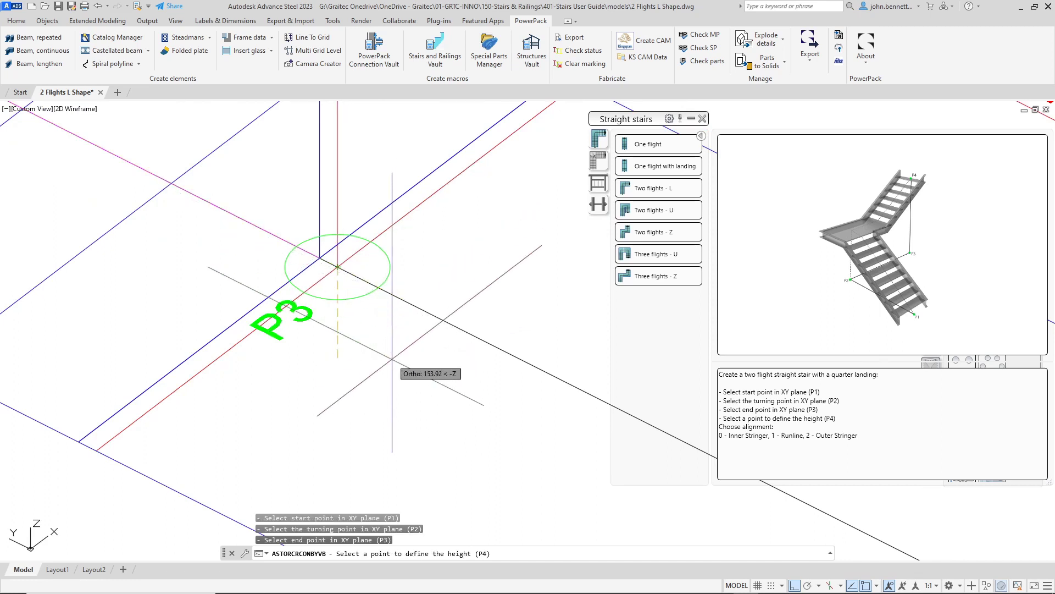
Step: Set the stair's height point at the endpoint in the centre of the P4 circle
{"action": "scroll", "coordinate": [388, 344], "scroll_direction": "down", "scroll_amount": 2}
{"action": "scroll", "coordinate": [389, 341], "scroll_direction": "down", "scroll_amount": 2}
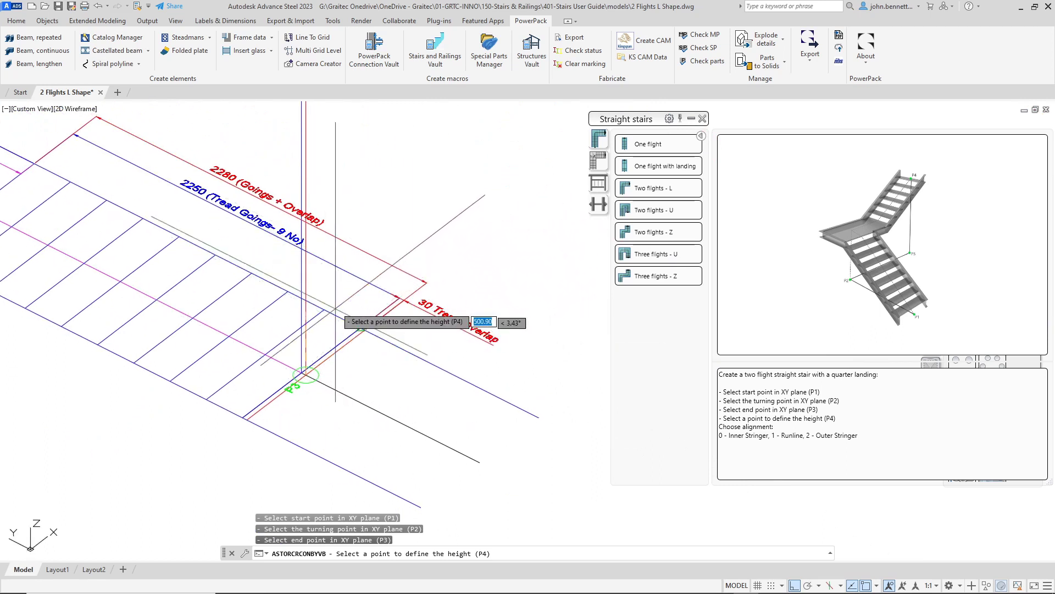
{"action": "scroll", "coordinate": [339, 301], "scroll_direction": "down", "scroll_amount": 2}
{"action": "middle_click_drag", "start_coordinate": [339, 299], "coordinate": [336, 490]}
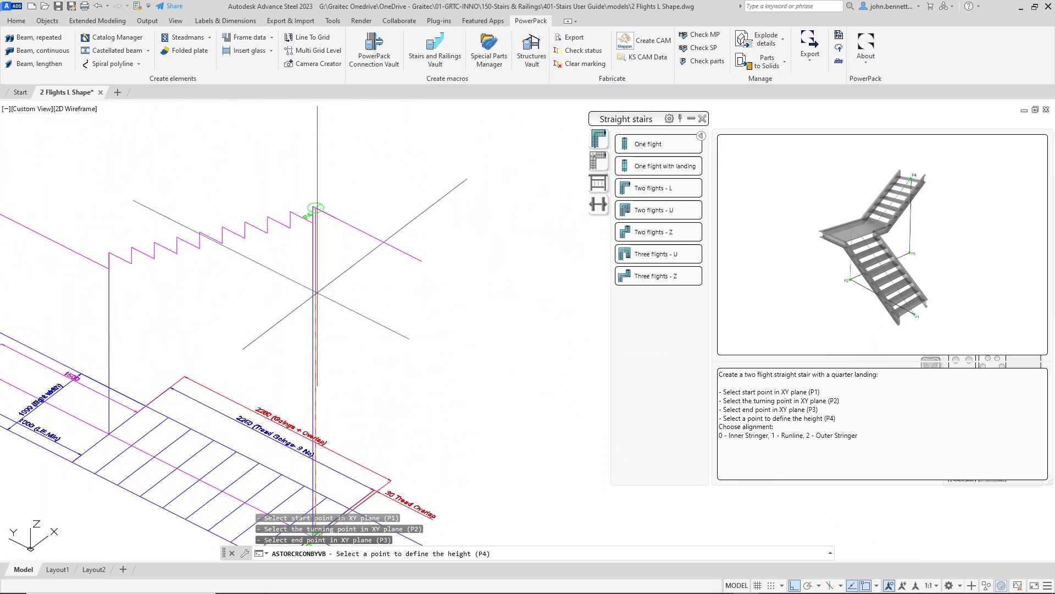
{"action": "middle_click_drag", "start_coordinate": [325, 256], "coordinate": [305, 279]}
{"action": "scroll", "coordinate": [305, 280], "scroll_direction": "up", "scroll_amount": 8}
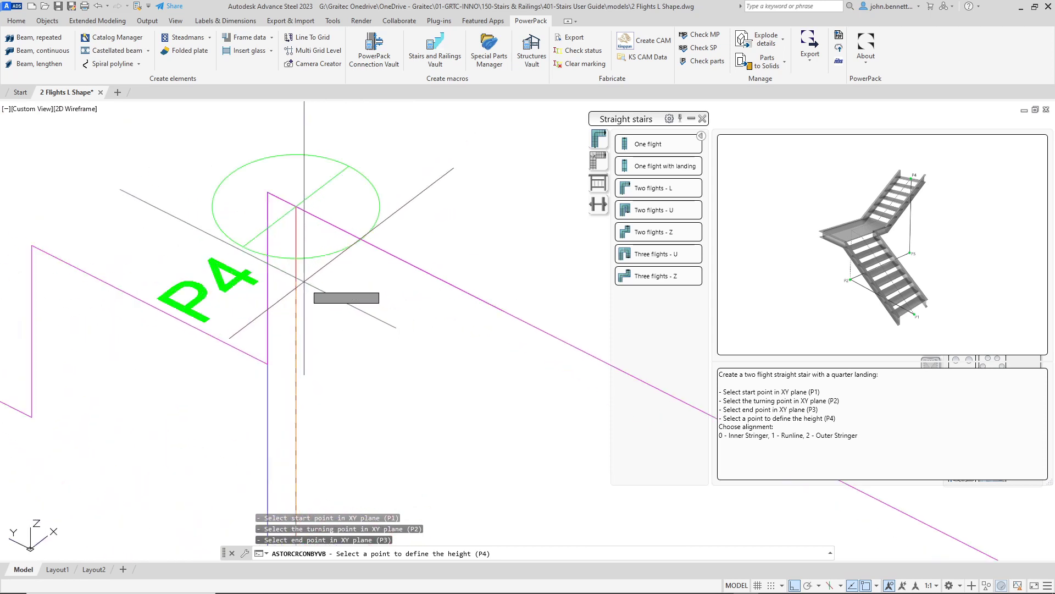
{"action": "left_click", "coordinate": [292, 211]}
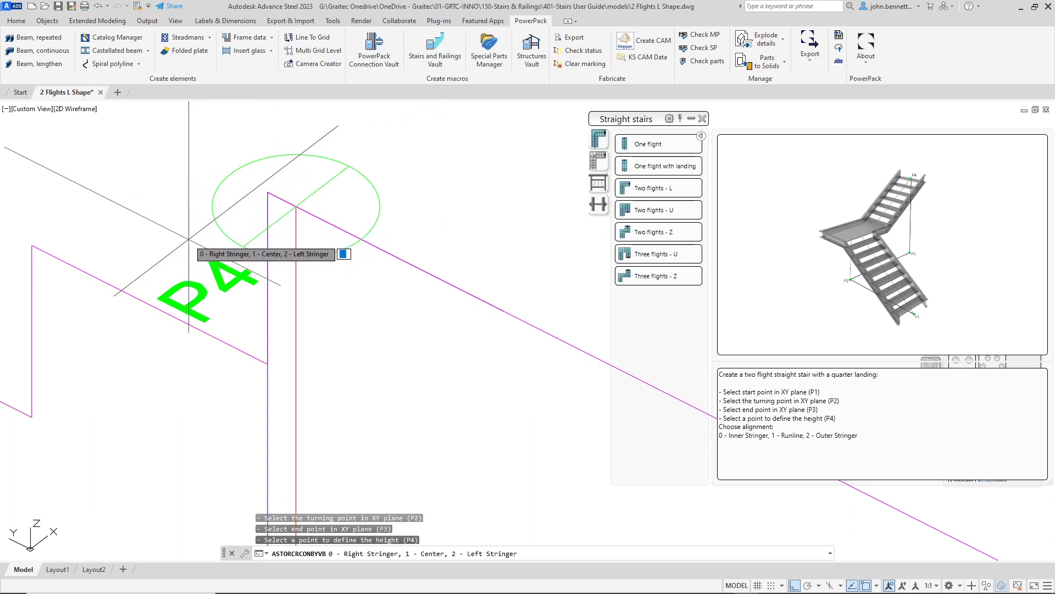
Step: Choose alignment 1 (Center) to create the two-flight stair
{"action": "scroll", "coordinate": [189, 239], "scroll_direction": "down", "scroll_amount": 8}
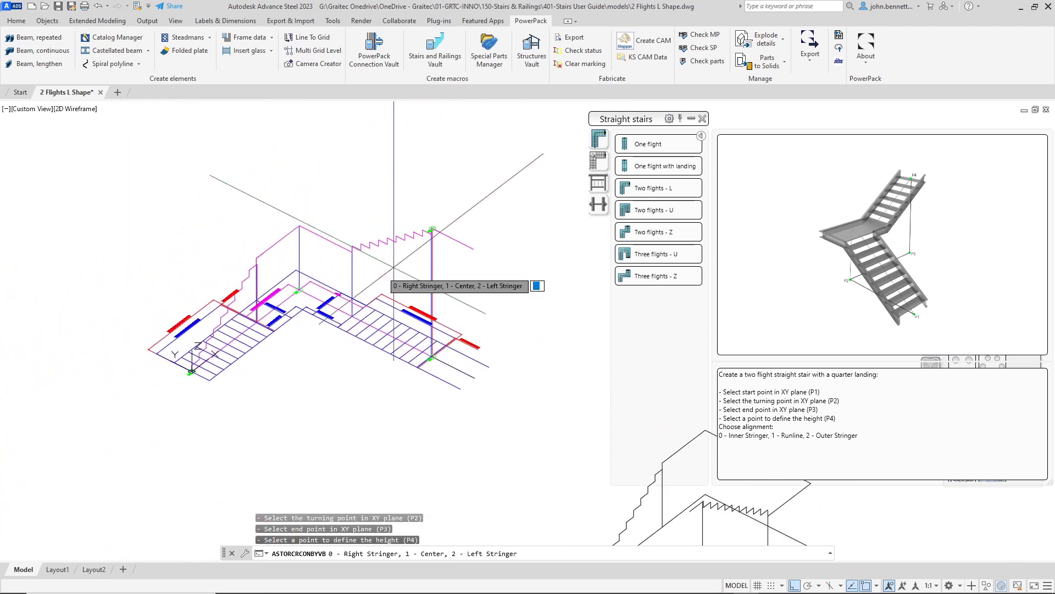
{"action": "middle_click_drag", "start_coordinate": [310, 327], "coordinate": [252, 323]}
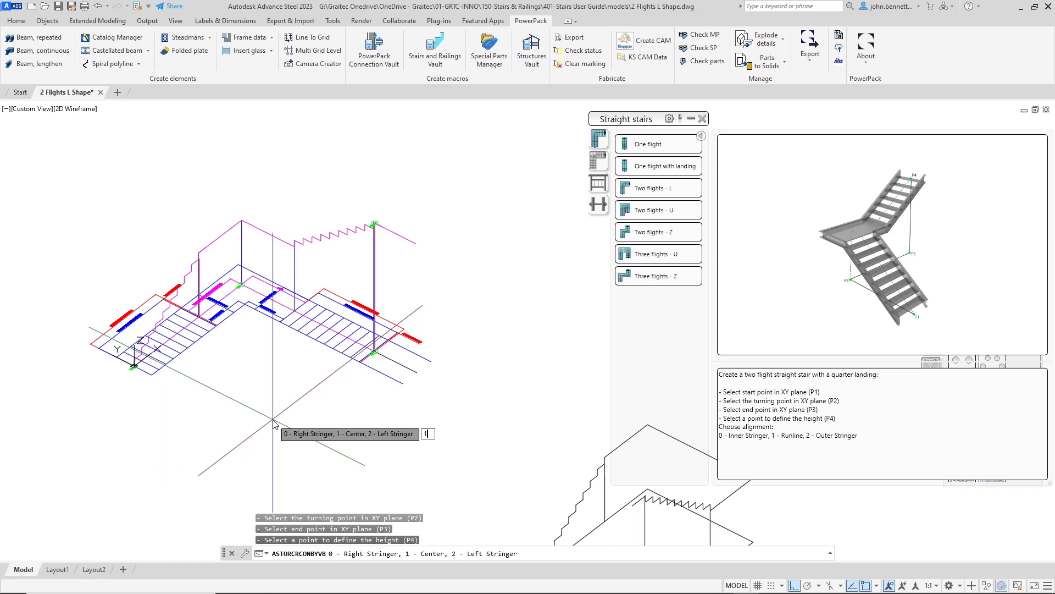
{"action": "key", "text": "Return"}
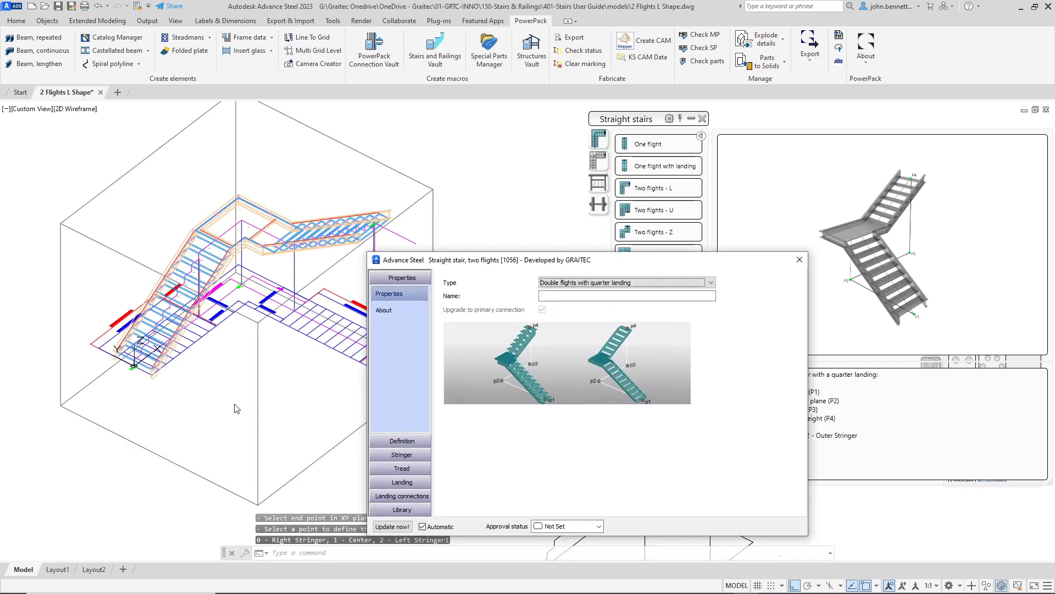
Step: Move the stair settings dialog clear of the new stair model
{"action": "middle_click_drag", "start_coordinate": [205, 401], "coordinate": [203, 481]}
{"action": "scroll", "coordinate": [196, 431], "scroll_direction": "up", "scroll_amount": 4}
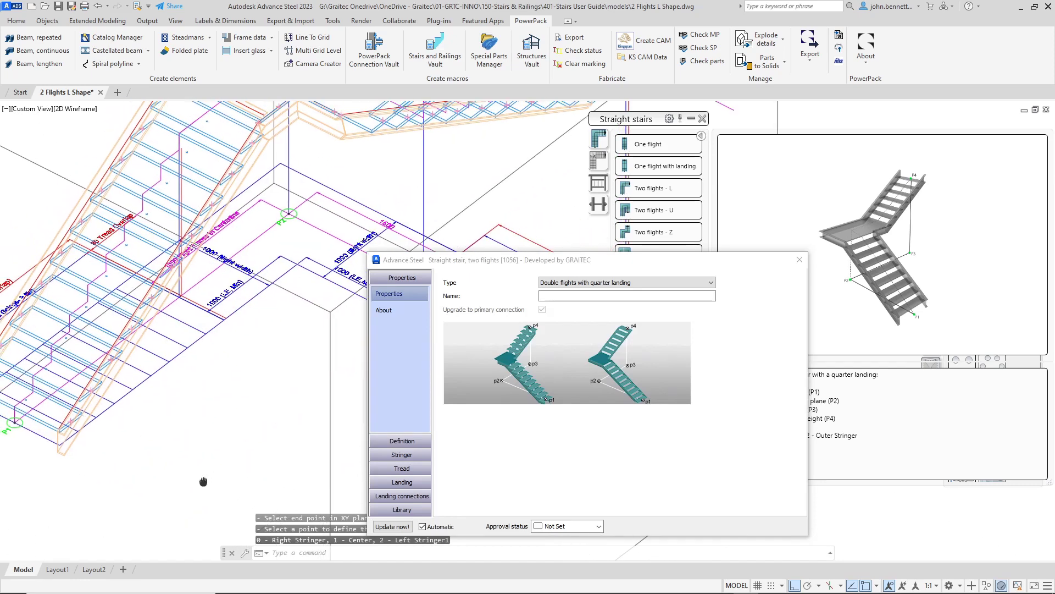
{"action": "scroll", "coordinate": [204, 482], "scroll_direction": "down", "scroll_amount": 5}
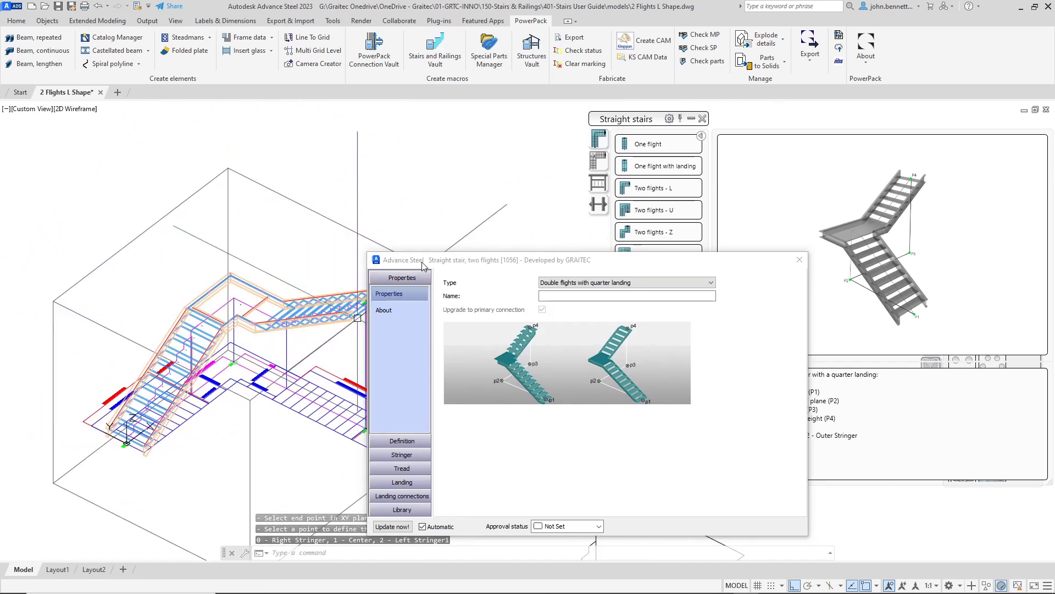
{"action": "left_click_drag", "start_coordinate": [422, 266], "coordinate": [484, 215]}
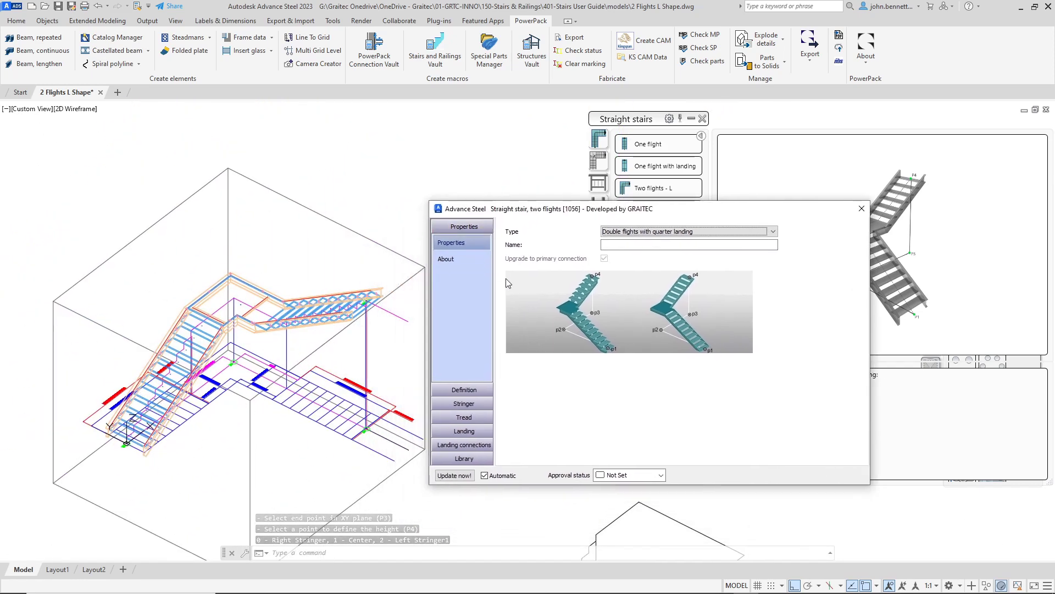
Step: Set the top tread width to Going+Overlap in the stair's tread layout settings
{"action": "left_click", "coordinate": [451, 421]}
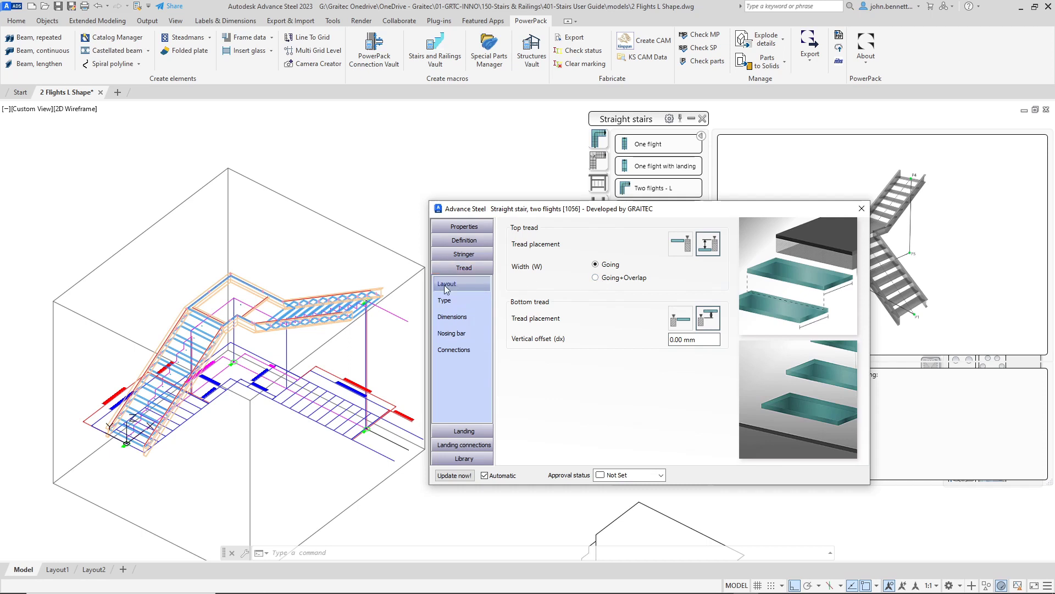
{"action": "left_click", "coordinate": [593, 275]}
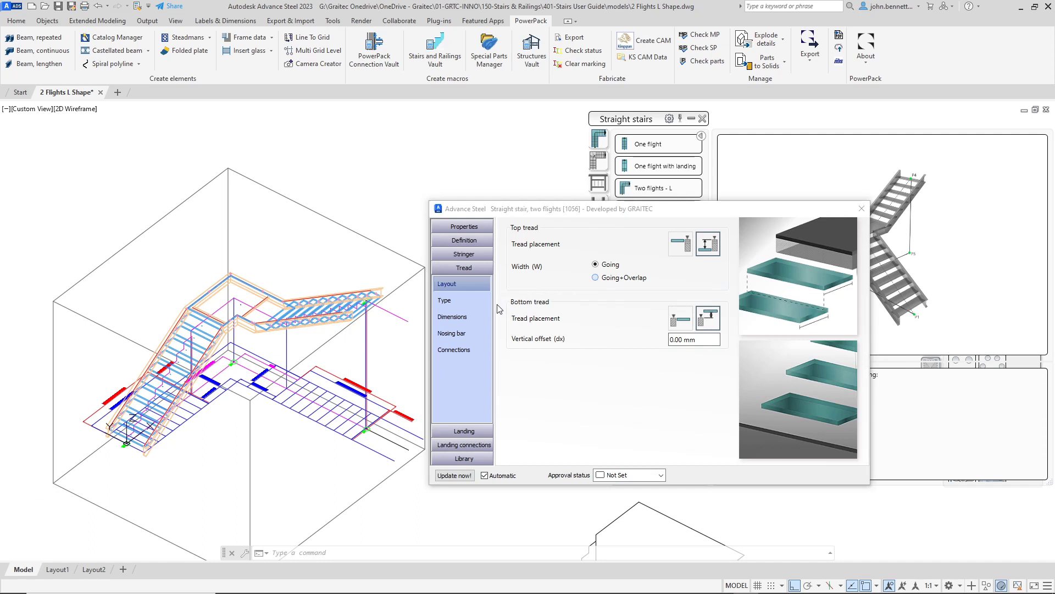
{"action": "key", "text": "Down"}
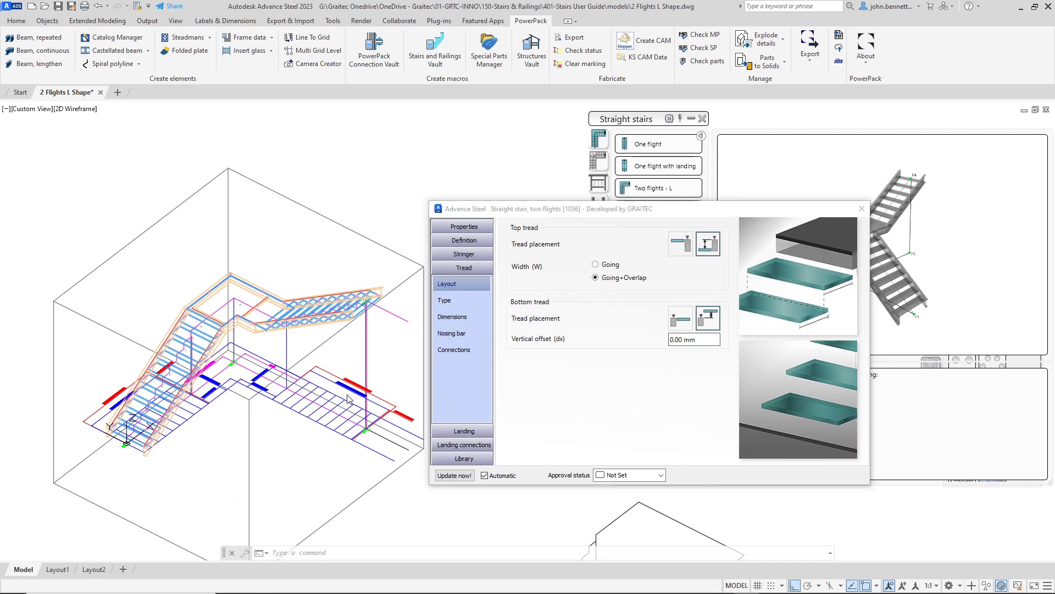
Step: Check the tread overlap value in the tread dimensions against the tread overlap dimension at P3
{"action": "left_click", "coordinate": [458, 317]}
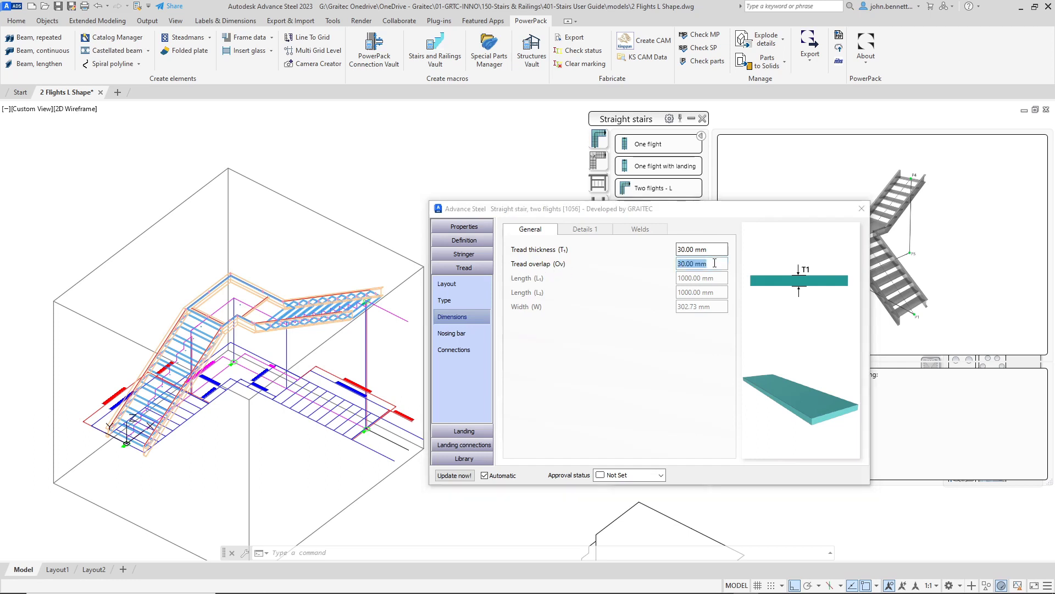
{"action": "left_click_drag", "start_coordinate": [711, 264], "coordinate": [666, 265]}
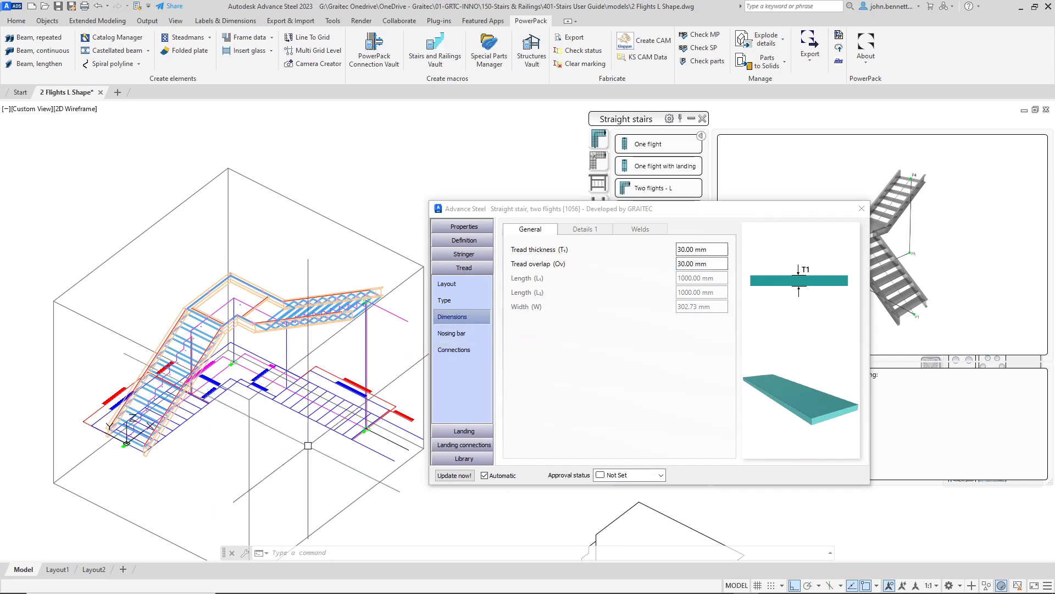
{"action": "scroll", "coordinate": [284, 375], "scroll_direction": "up", "scroll_amount": 5}
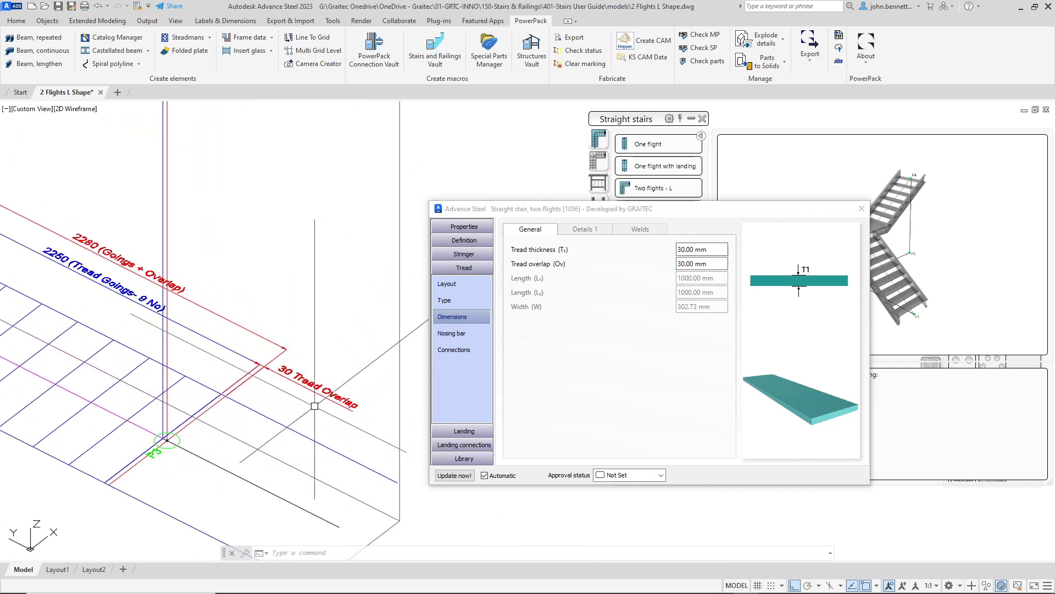
{"action": "scroll", "coordinate": [221, 397], "scroll_direction": "down", "scroll_amount": 5}
{"action": "middle_click_drag", "start_coordinate": [221, 397], "coordinate": [343, 428]}
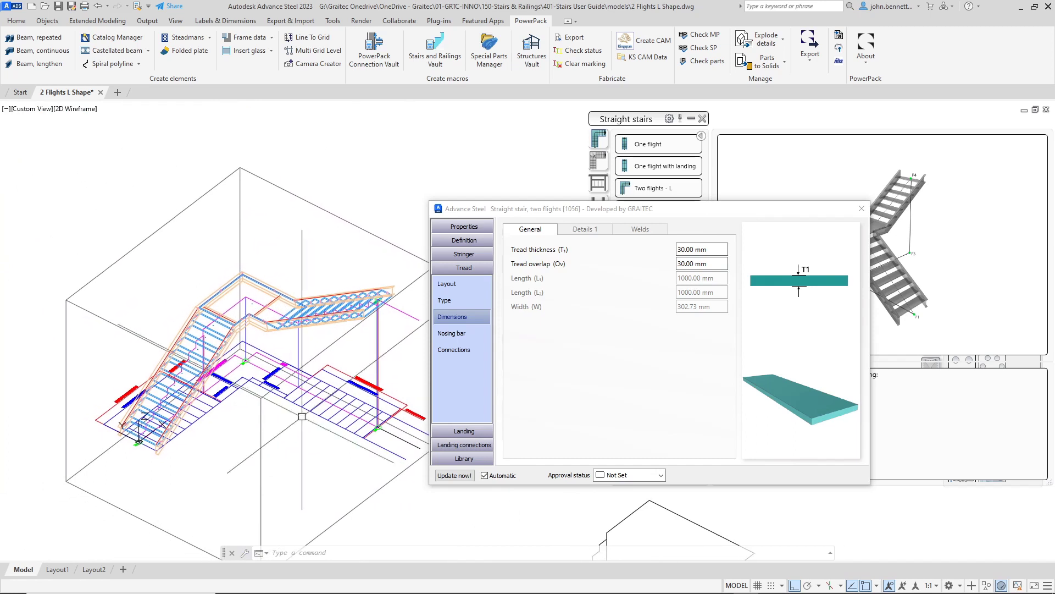
Step: Show the stair's geometry definition, highlight the two 1500 dimensions meeting at P2, and clear the selection
{"action": "left_click", "coordinate": [463, 240]}
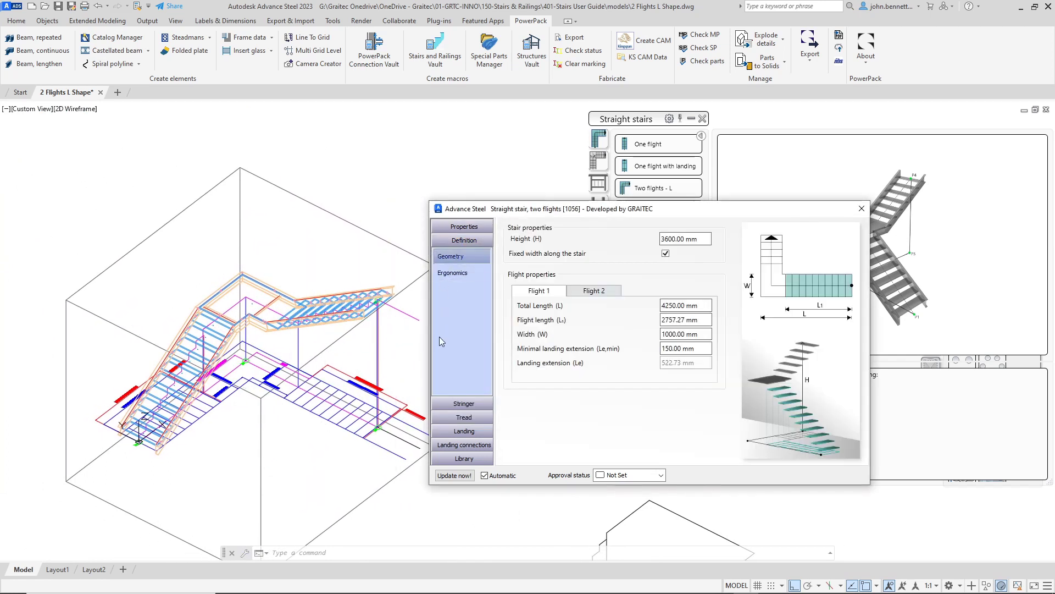
{"action": "scroll", "coordinate": [254, 404], "scroll_direction": "up", "scroll_amount": 4}
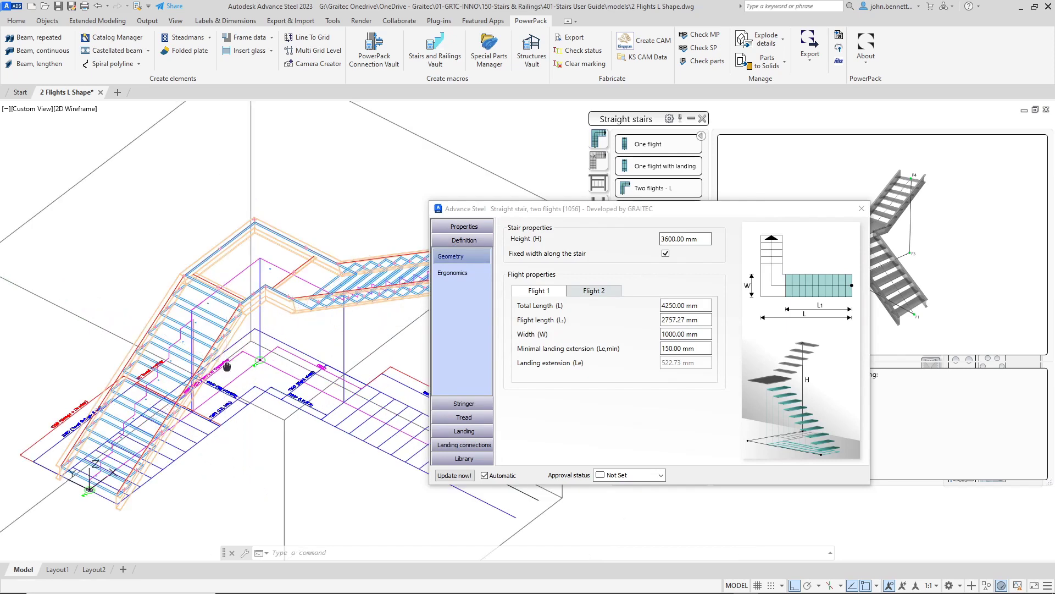
{"action": "scroll", "coordinate": [253, 404], "scroll_direction": "up", "scroll_amount": 5}
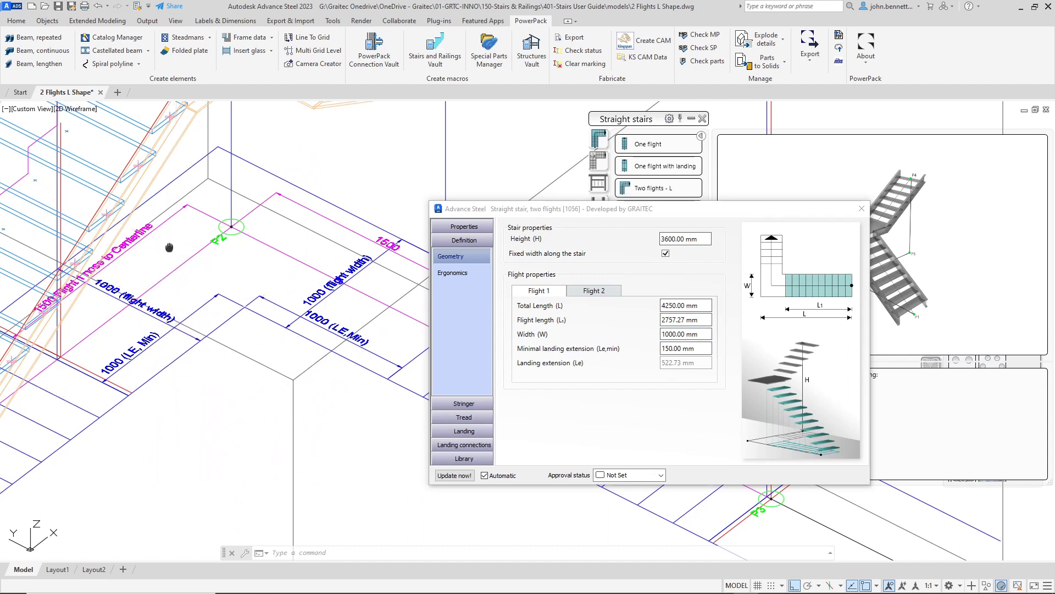
{"action": "middle_click_drag", "start_coordinate": [169, 248], "coordinate": [196, 256]}
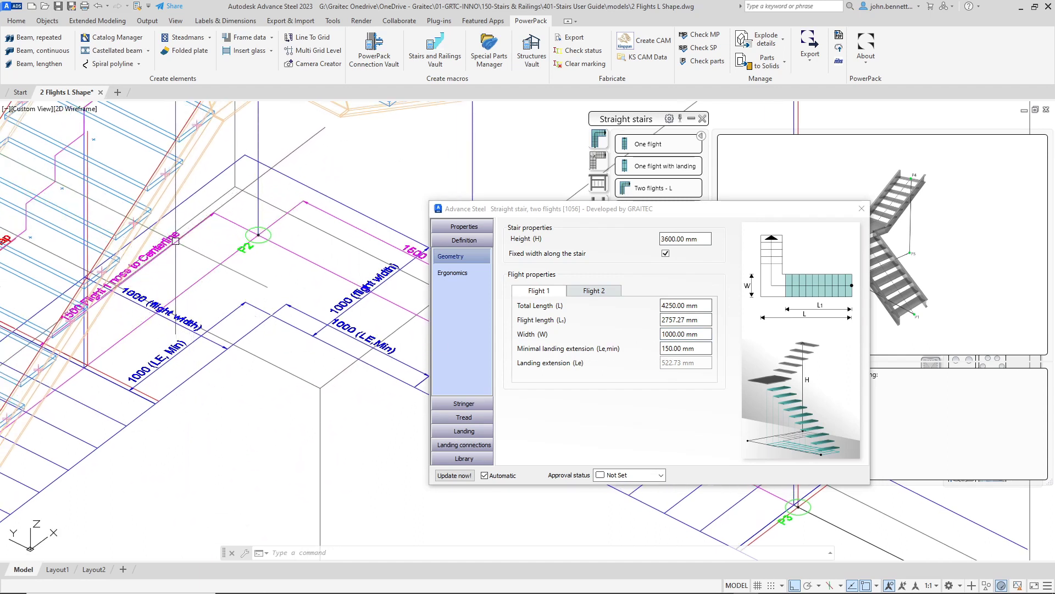
{"action": "left_click", "coordinate": [176, 240]}
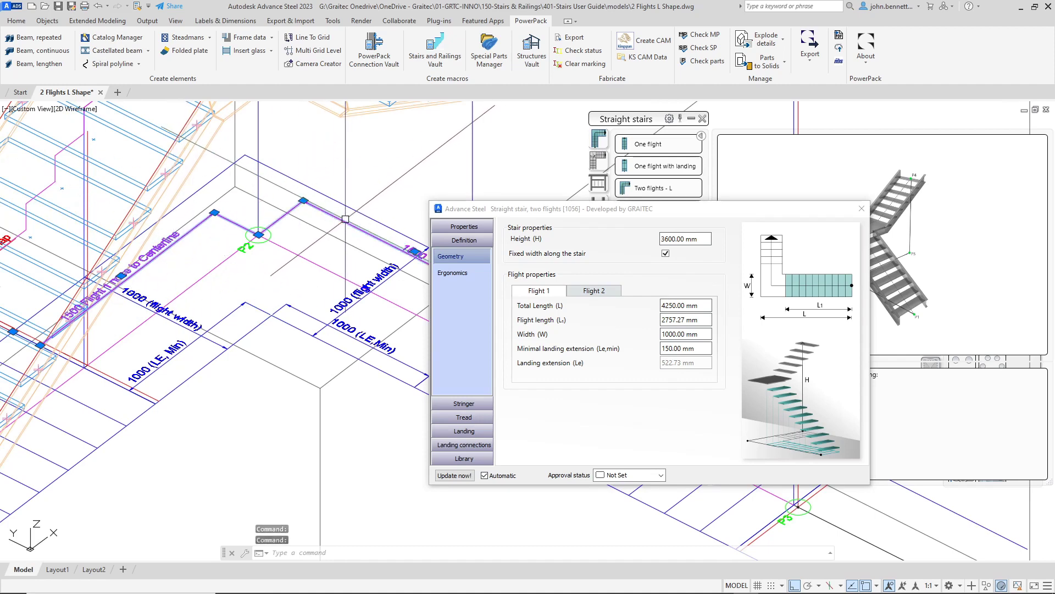
{"action": "scroll", "coordinate": [232, 251], "scroll_direction": "down", "scroll_amount": 3}
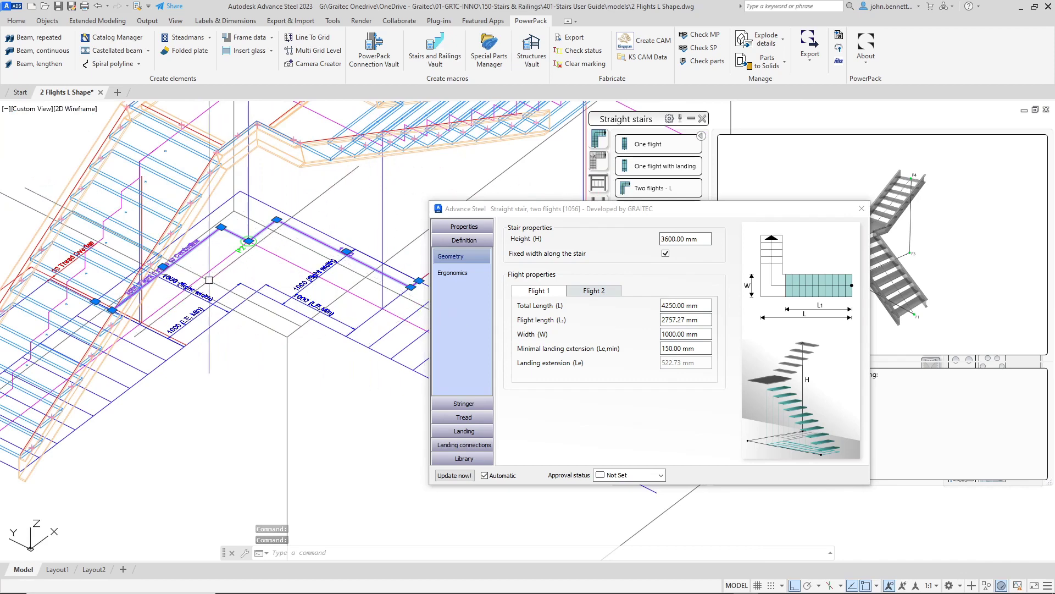
{"action": "key", "text": "Escape"}
{"action": "key", "text": "Escape"}
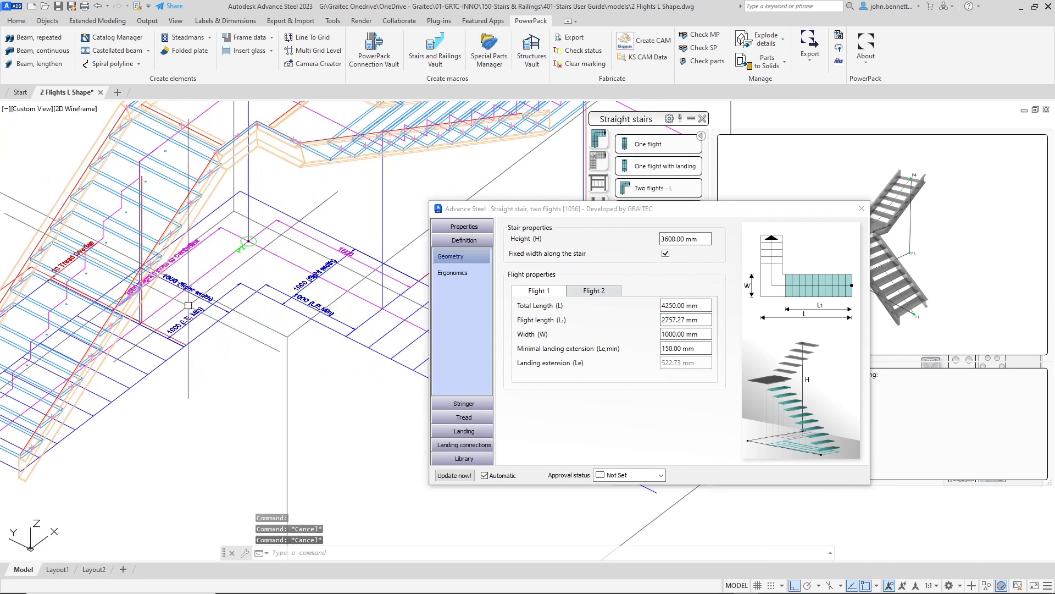
Step: Highlight the first flight's "1000 (LE, Min)" dimension and the line across the flight's upper end, and clear the selection
{"action": "scroll", "coordinate": [209, 308], "scroll_direction": "up", "scroll_amount": 4}
{"action": "left_click", "coordinate": [195, 332]}
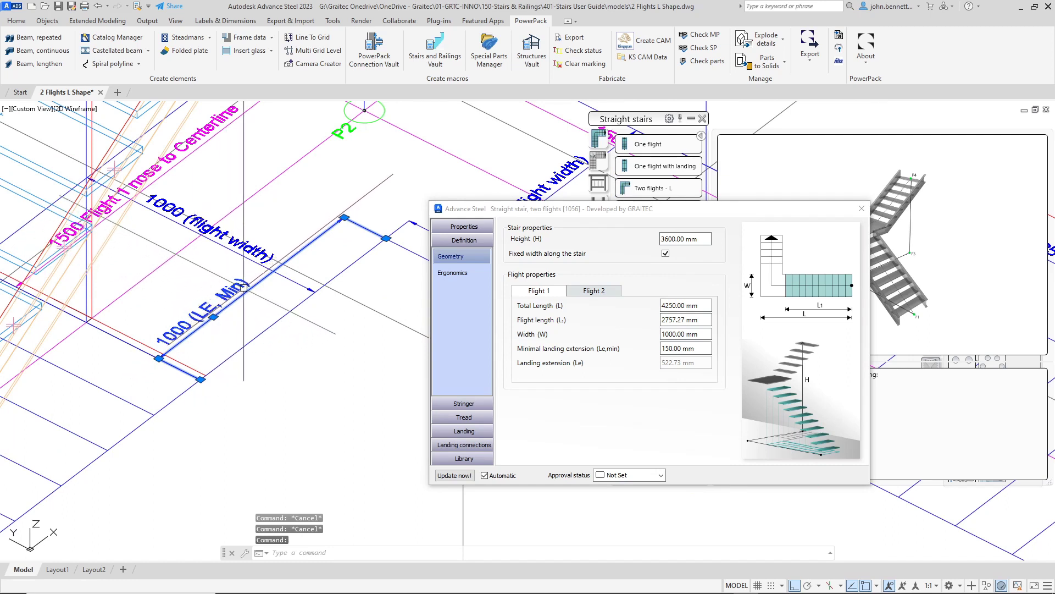
{"action": "left_click", "coordinate": [175, 369]}
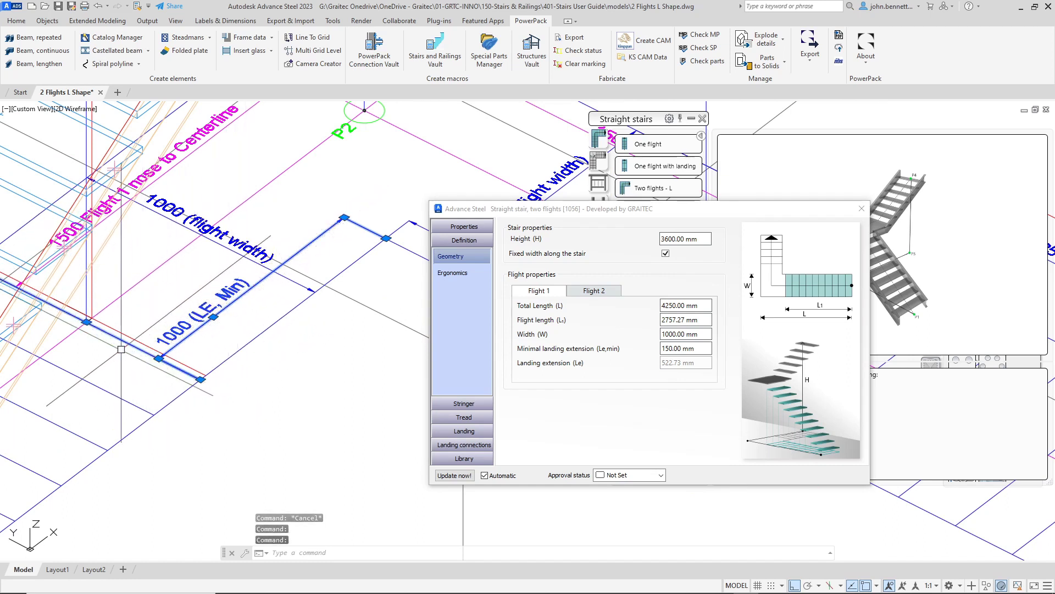
{"action": "middle_click_drag", "start_coordinate": [344, 252], "coordinate": [282, 279]}
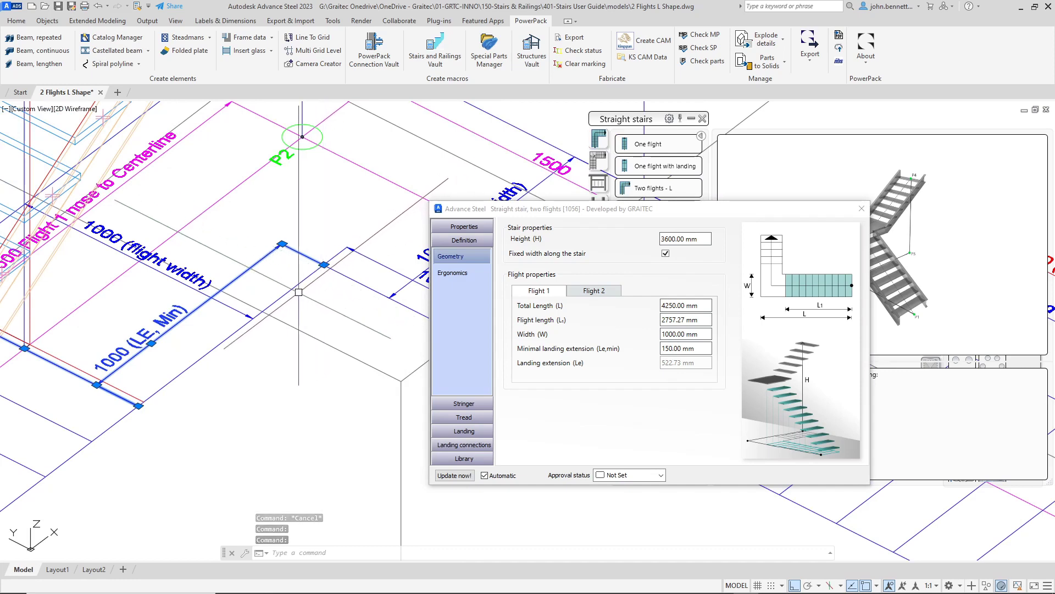
{"action": "key", "text": "Escape"}
Step: Highlight the inner edge lines of both flights meeting at the landing corner and examine the second flight's "1000 (LE,Min)" dimension
{"action": "left_click", "coordinate": [281, 295]}
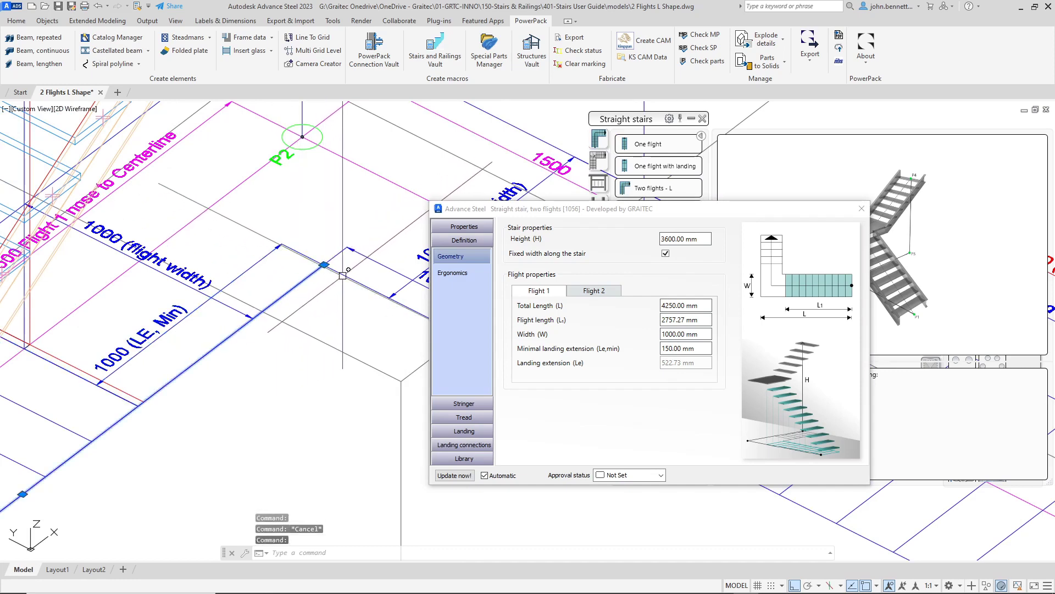
{"action": "left_click", "coordinate": [342, 274]}
{"action": "scroll", "coordinate": [319, 308], "scroll_direction": "down", "scroll_amount": 4}
{"action": "middle_click_drag", "start_coordinate": [312, 324], "coordinate": [198, 363]}
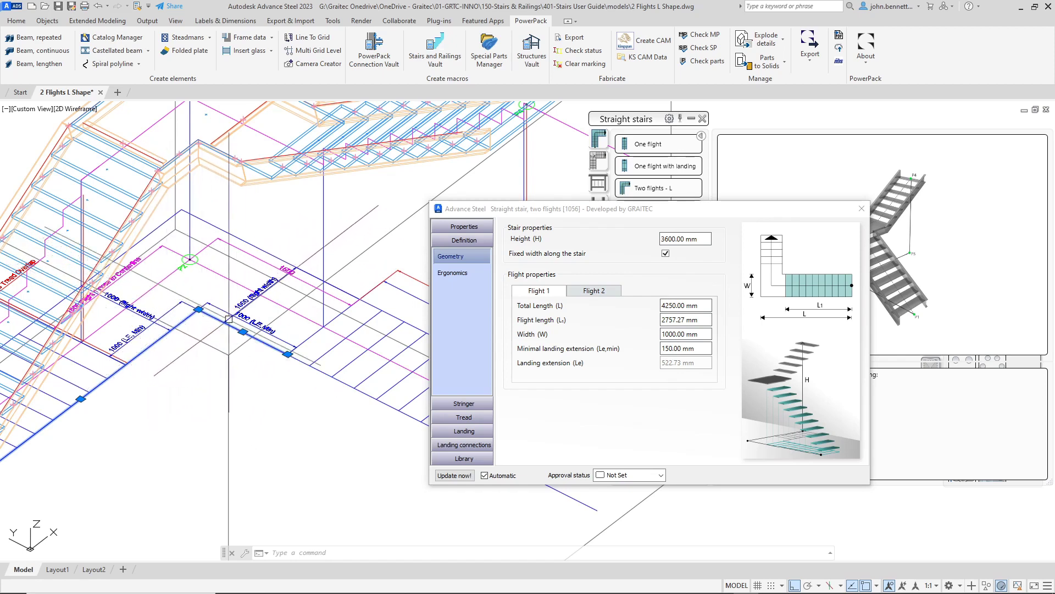
{"action": "scroll", "coordinate": [228, 318], "scroll_direction": "up", "scroll_amount": 4}
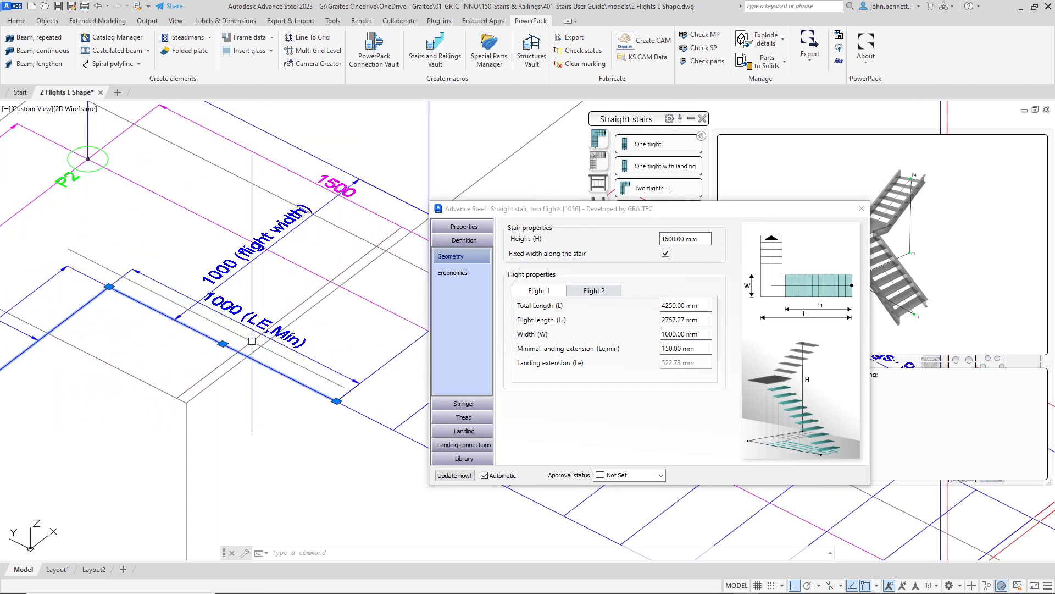
Step: Clear the selection and check the landing extension settings of the second and first flights
{"action": "key", "text": "Escape"}
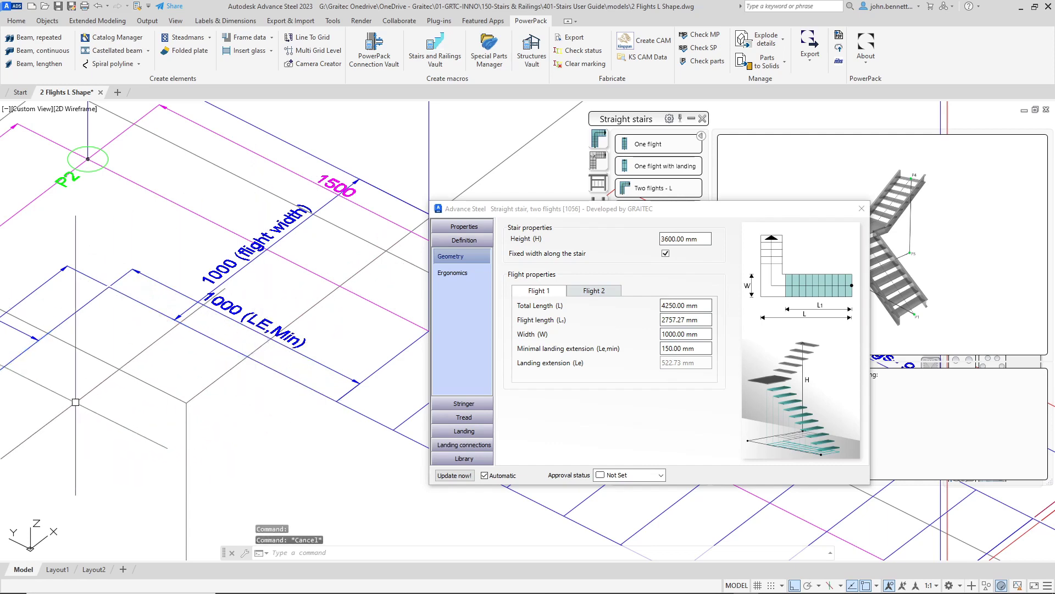
{"action": "scroll", "coordinate": [282, 410], "scroll_direction": "down", "scroll_amount": 3}
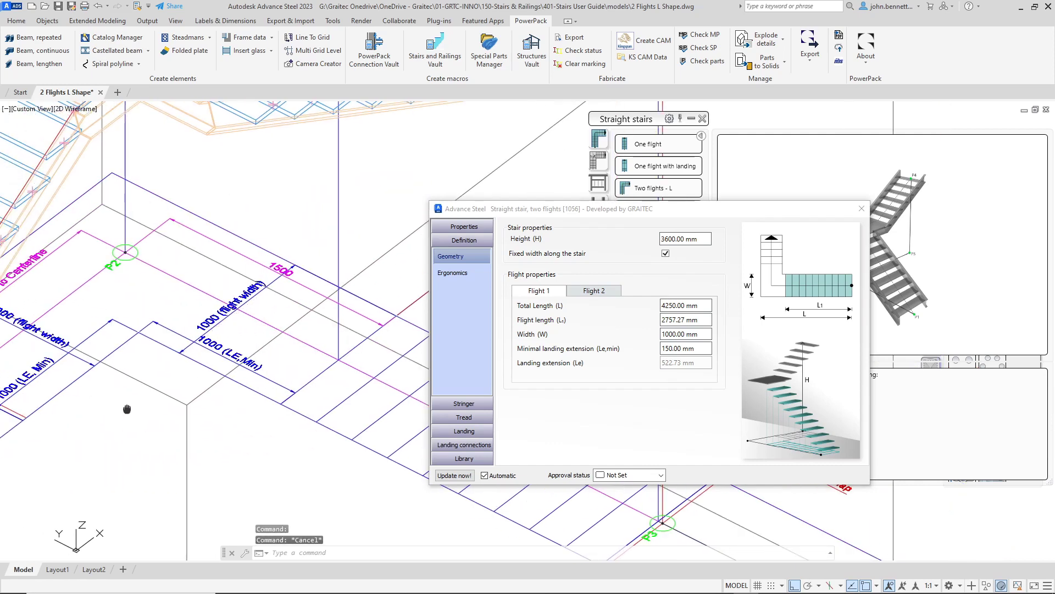
{"action": "left_click", "coordinate": [582, 291]}
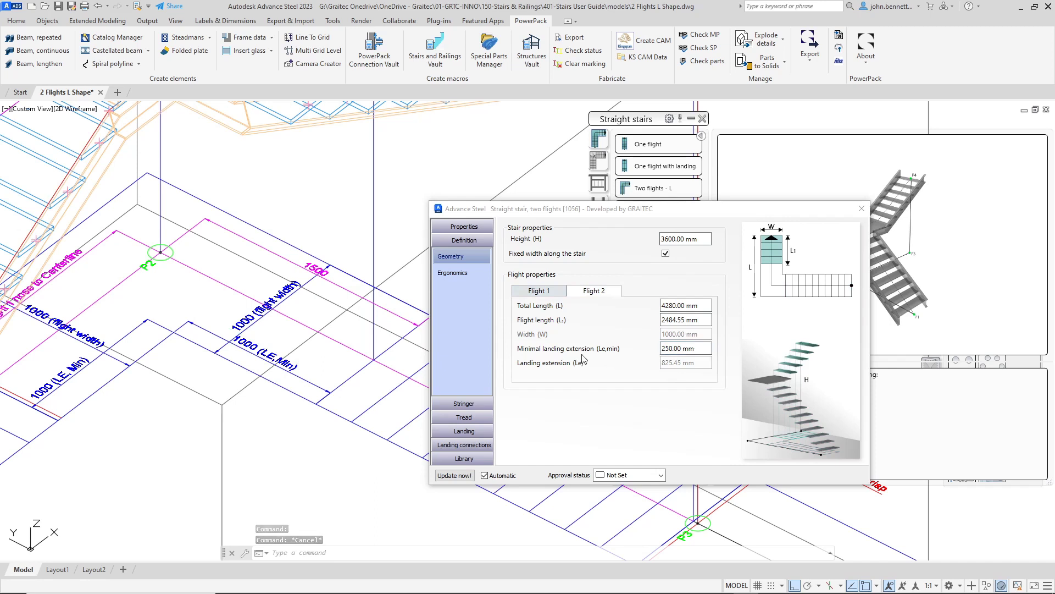
{"action": "left_click", "coordinate": [550, 291]}
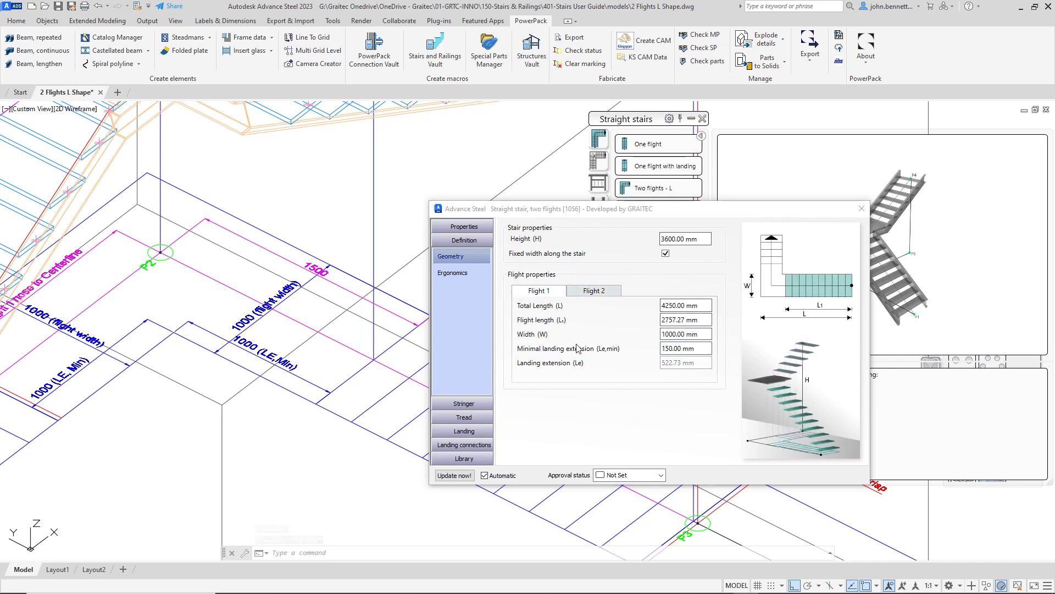
Step: Set the first flight's minimal landing extension to 1000 mm
{"action": "left_click", "coordinate": [694, 350]}
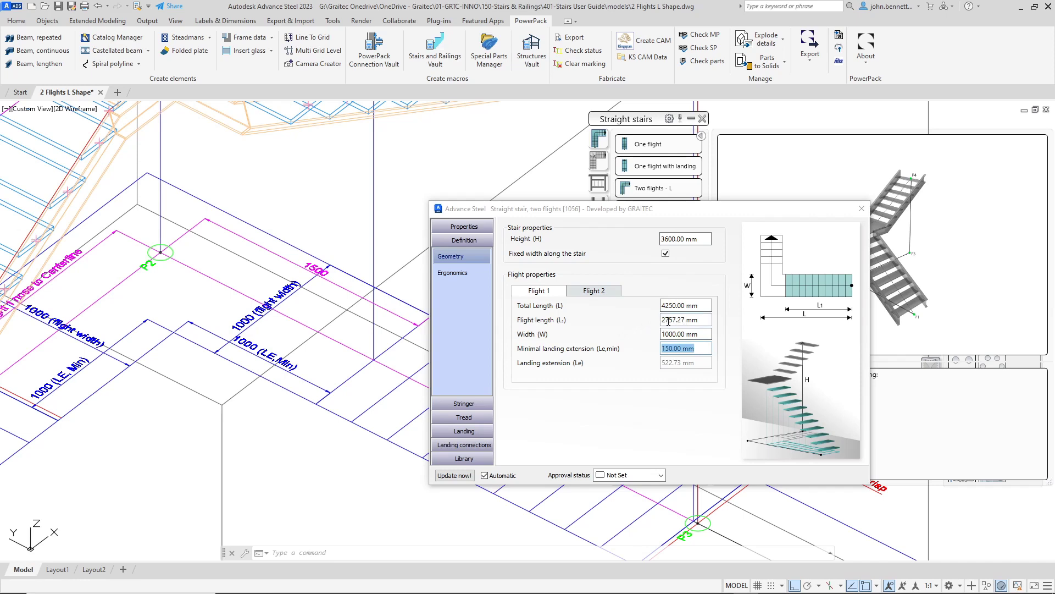
{"action": "middle_click_drag", "start_coordinate": [209, 422], "coordinate": [341, 408]}
{"action": "left_click", "coordinate": [690, 348]}
{"action": "left_click", "coordinate": [709, 348]}
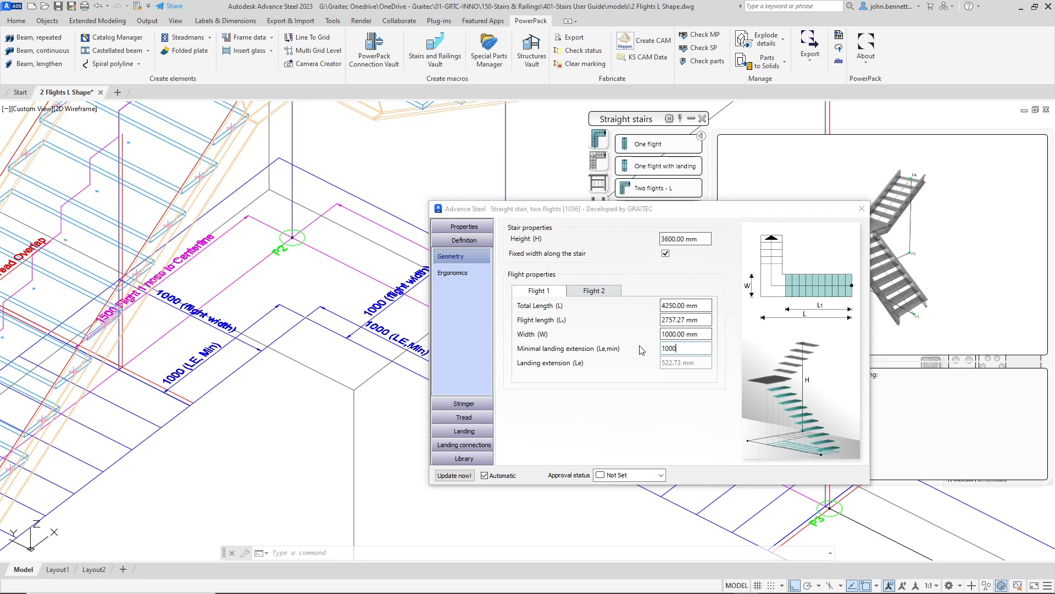
{"action": "key", "text": "Return"}
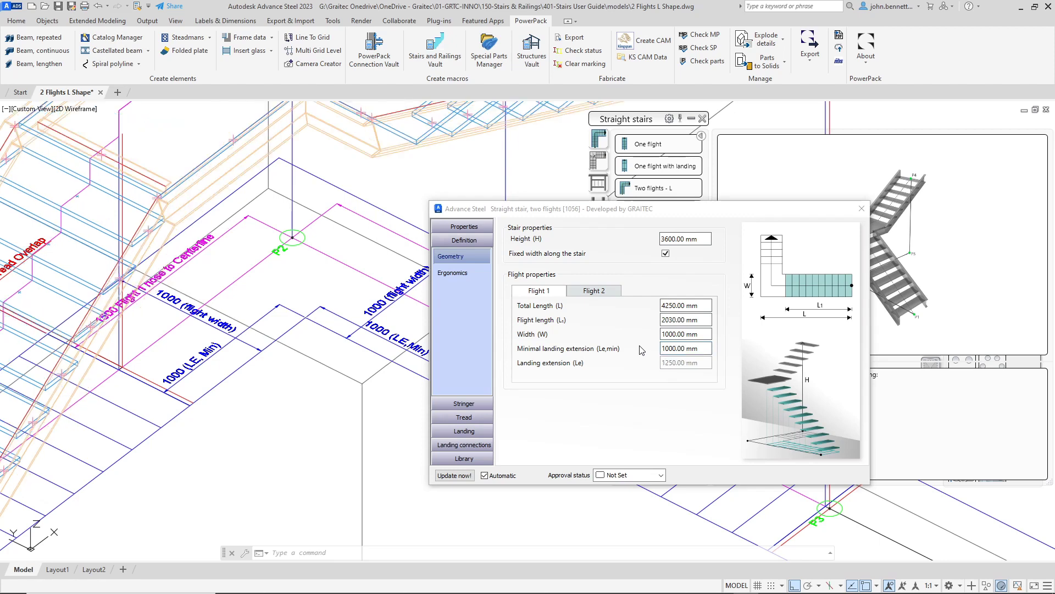
Step: Set the second flight's minimal landing extension to 1000 mm
{"action": "left_click", "coordinate": [583, 292]}
{"action": "left_click", "coordinate": [703, 352]}
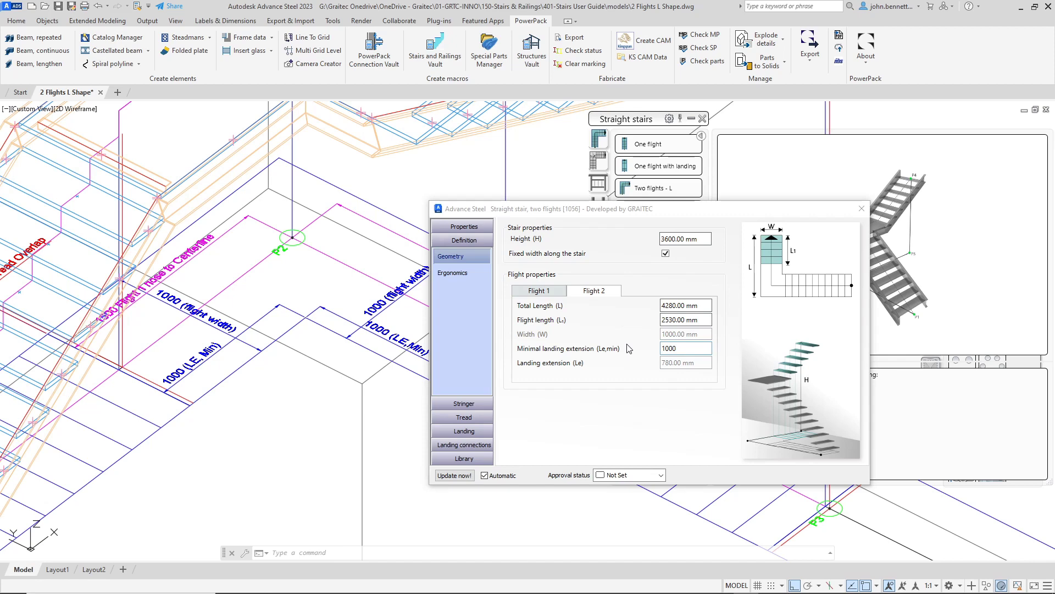
{"action": "key", "text": "Tab"}
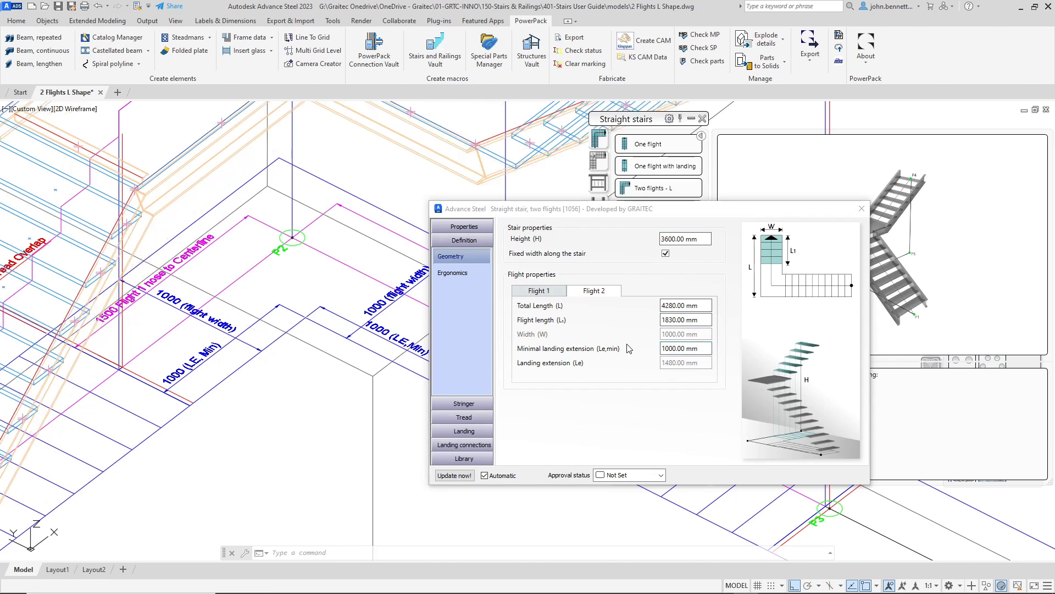
Step: Show the stair's ergonomics overview and examine the first flight against its tread goings and overlap dimensions
{"action": "left_click", "coordinate": [461, 276]}
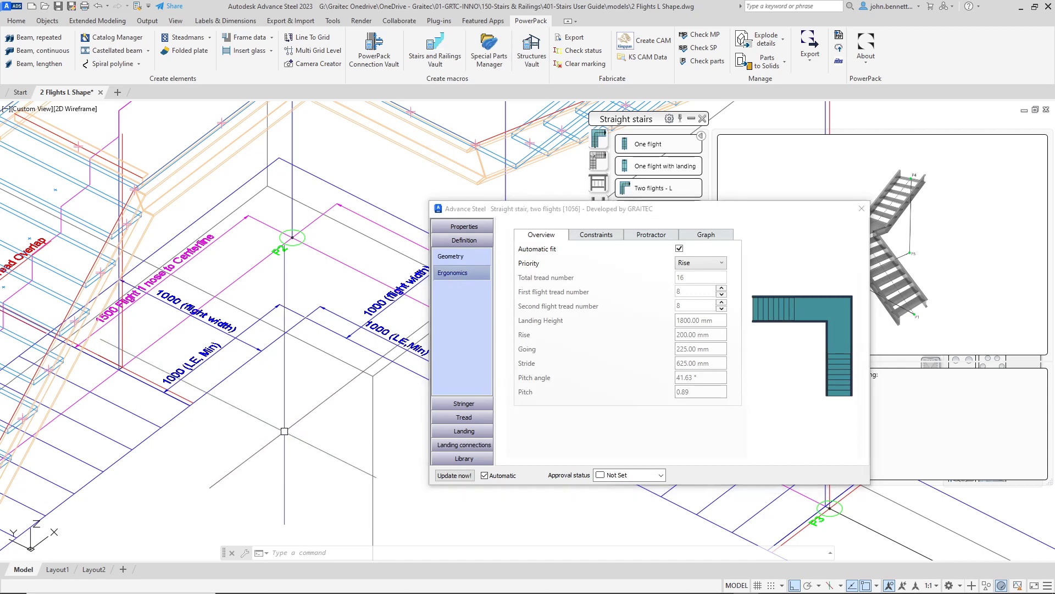
{"action": "scroll", "coordinate": [297, 451], "scroll_direction": "down", "scroll_amount": 3}
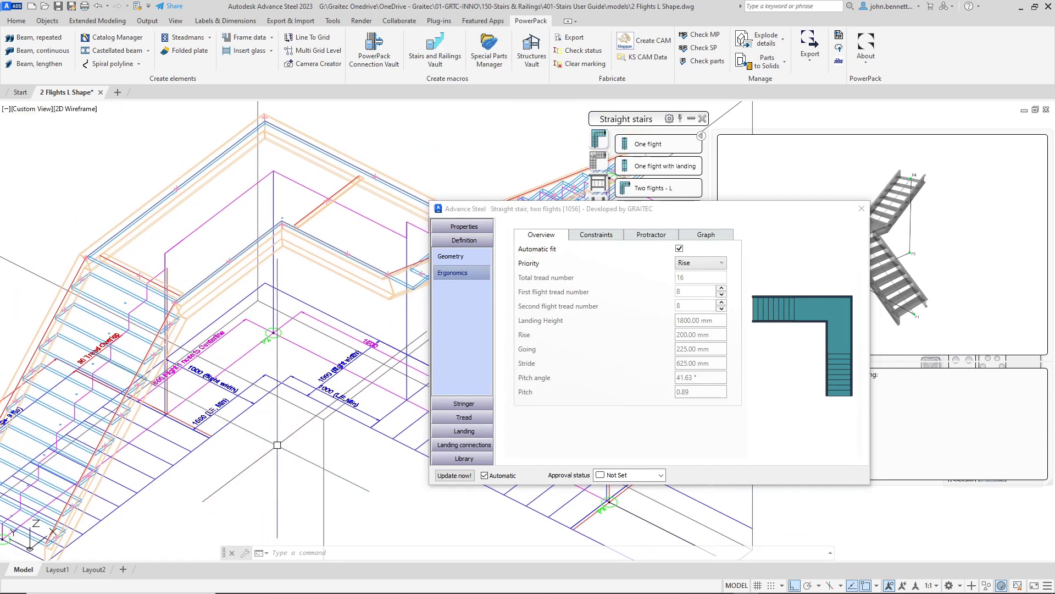
{"action": "middle_click_drag", "start_coordinate": [273, 427], "coordinate": [279, 430]}
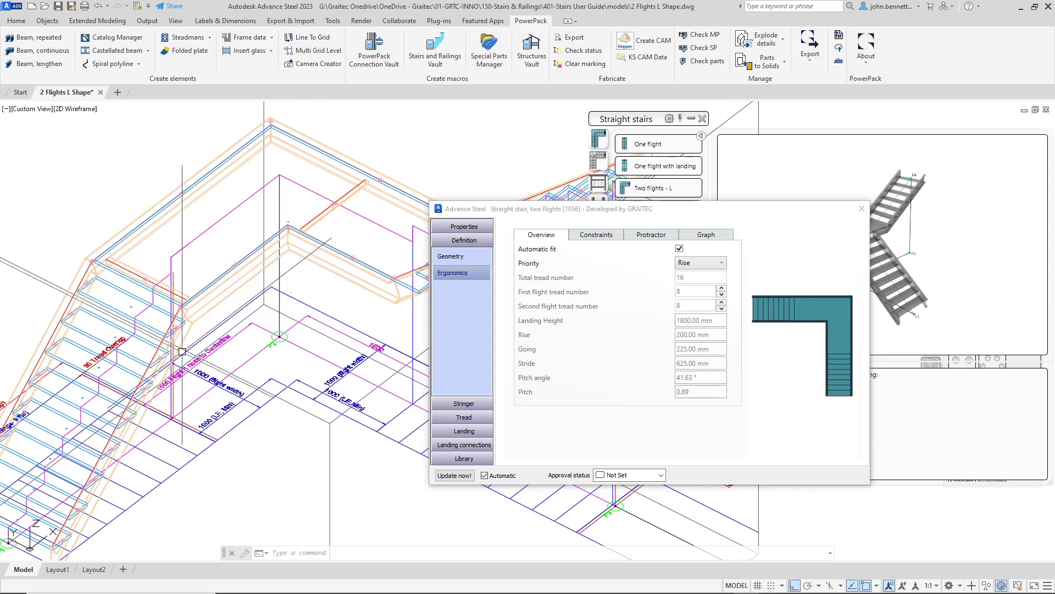
{"action": "middle_click_drag", "start_coordinate": [114, 390], "coordinate": [245, 326]}
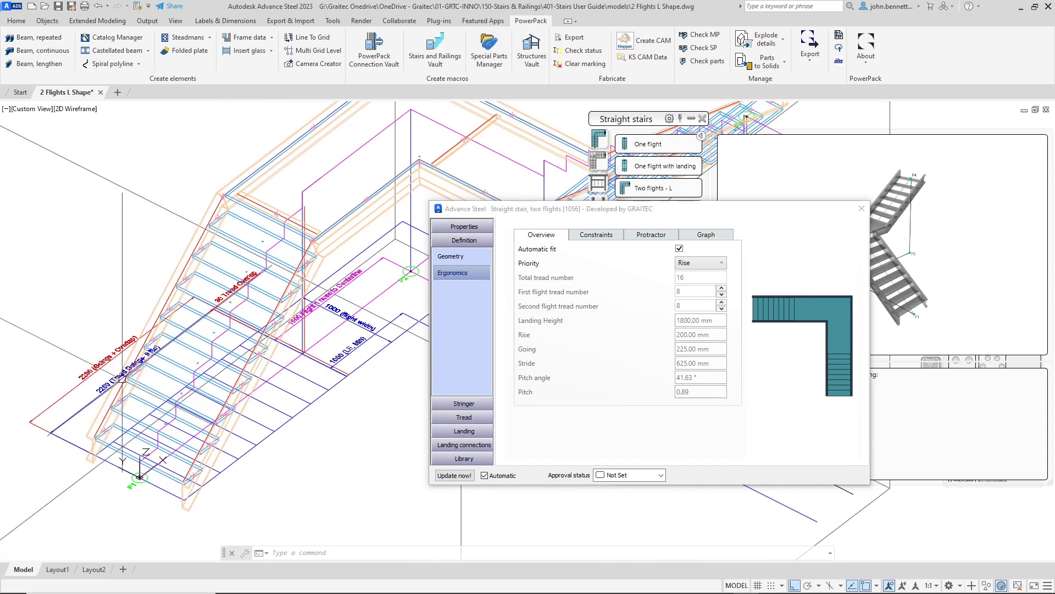
{"action": "scroll", "coordinate": [122, 378], "scroll_direction": "up", "scroll_amount": 2}
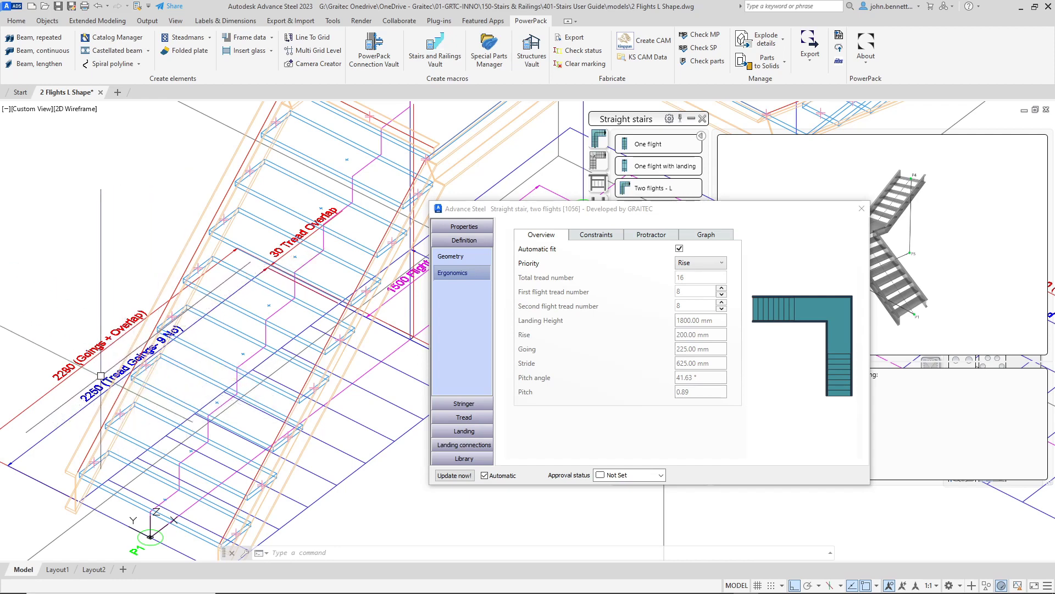
Step: Highlight one rise line and the adjoining going line of the first flight's layout, and clear the selection
{"action": "left_click", "coordinate": [211, 422]}
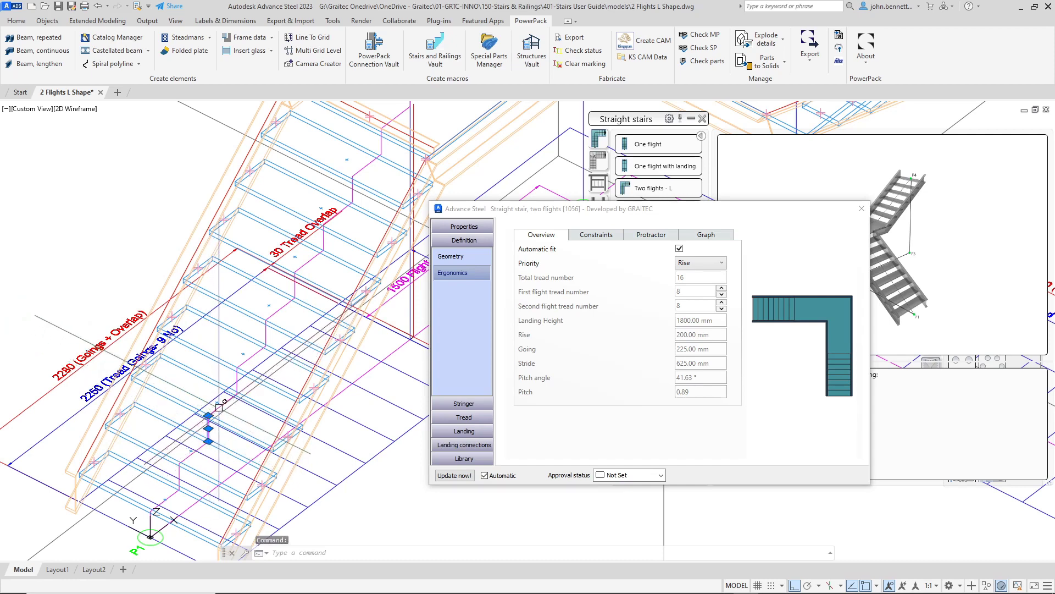
{"action": "left_click", "coordinate": [230, 399]}
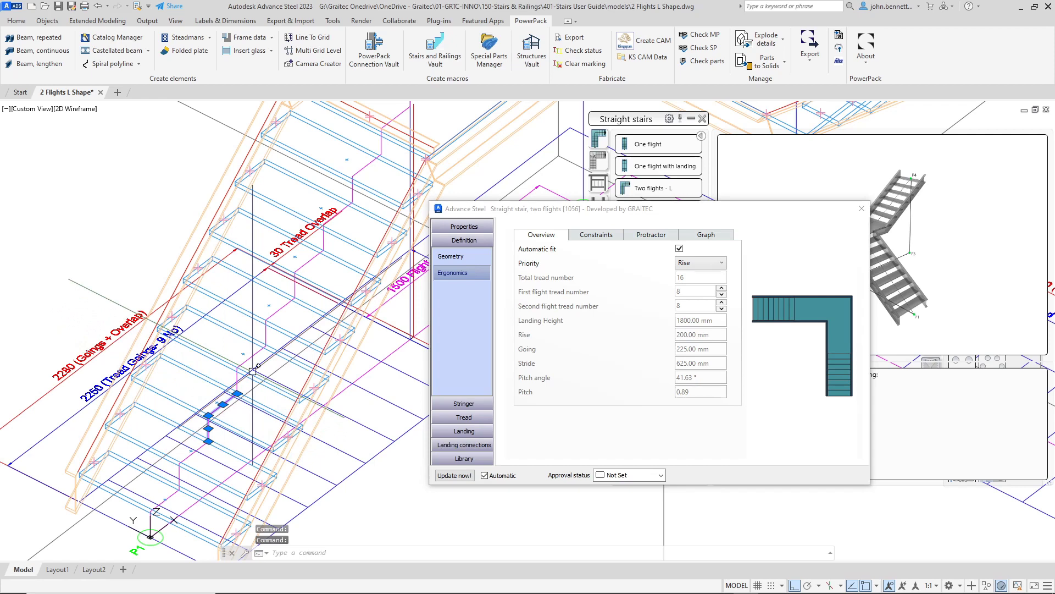
{"action": "key", "text": "Escape"}
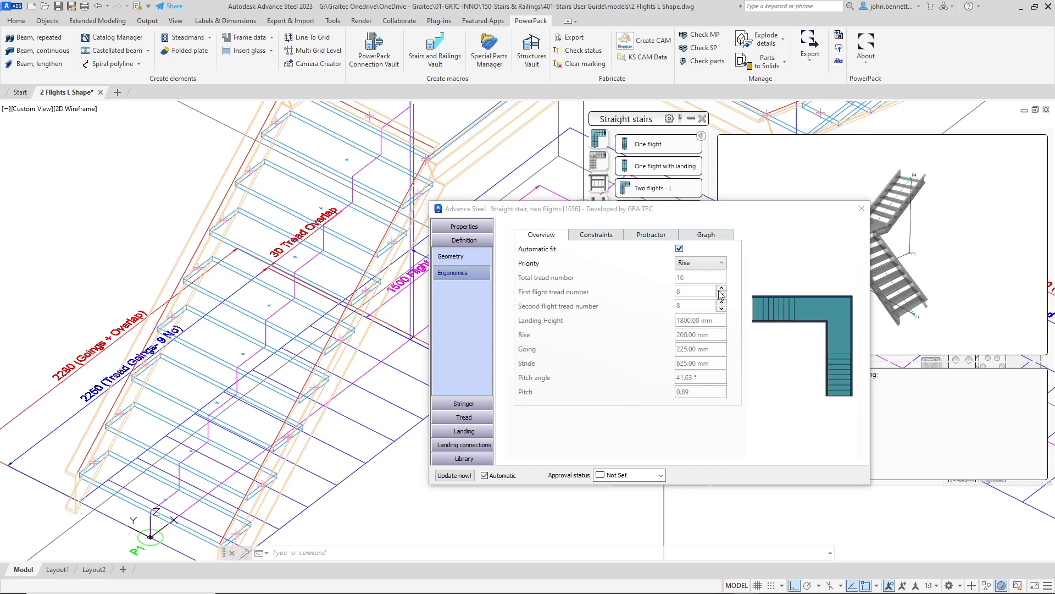
Step: Turn off automatic fit and set nine treads for each flight, with a 180 mm rise and a 250 mm going
{"action": "left_click", "coordinate": [680, 248]}
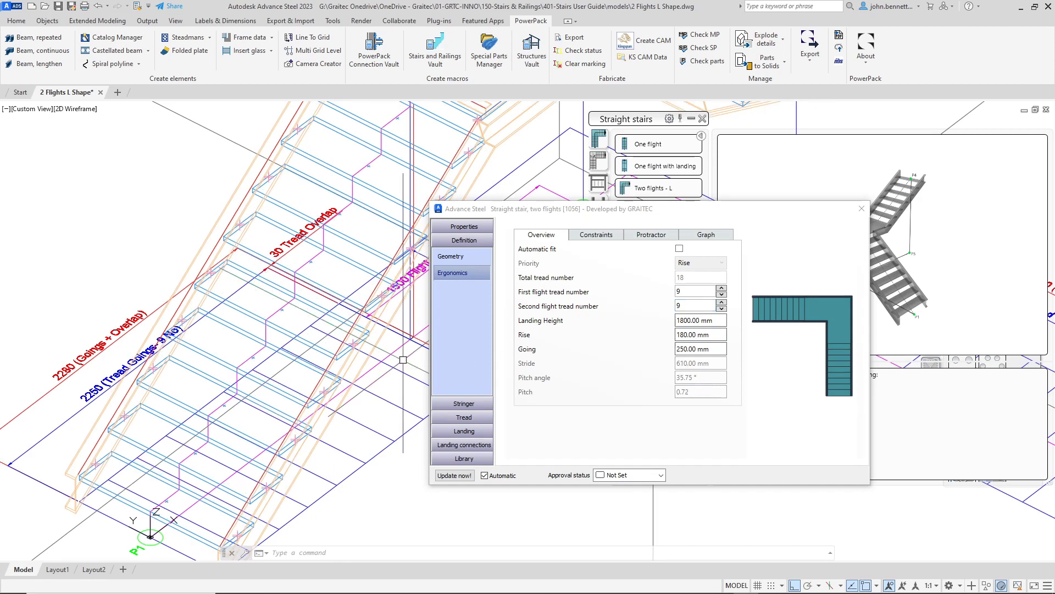
{"action": "scroll", "coordinate": [403, 372], "scroll_direction": "down", "scroll_amount": 6}
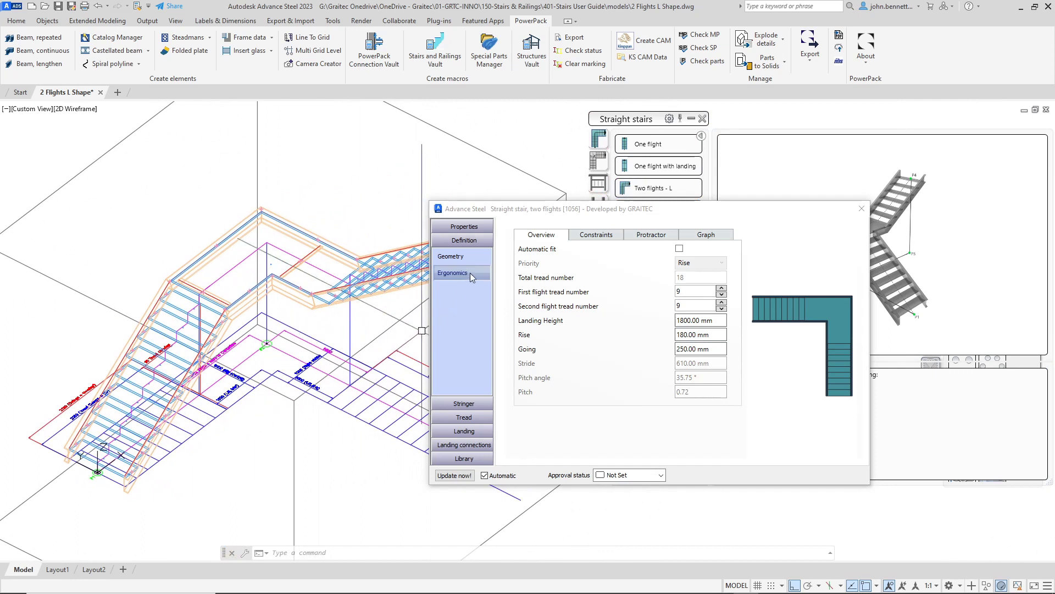
{"action": "left_click_drag", "start_coordinate": [503, 208], "coordinate": [504, 178]}
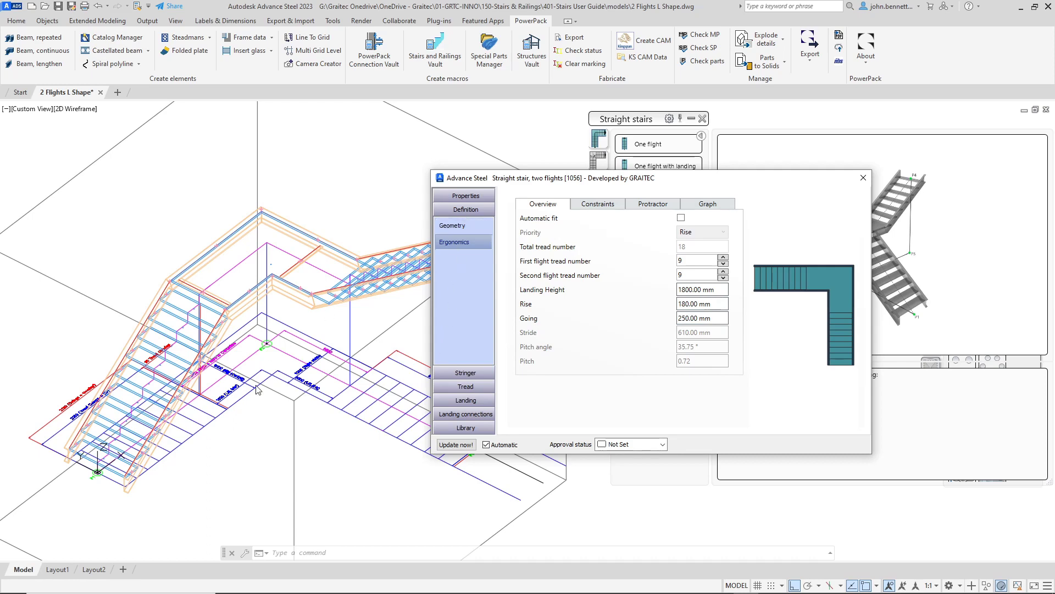
Step: Highlight the first flight's uppermost tread and the vertical layout line at its edge to check their alignment, and clear the selection
{"action": "scroll", "coordinate": [215, 340], "scroll_direction": "up", "scroll_amount": 2}
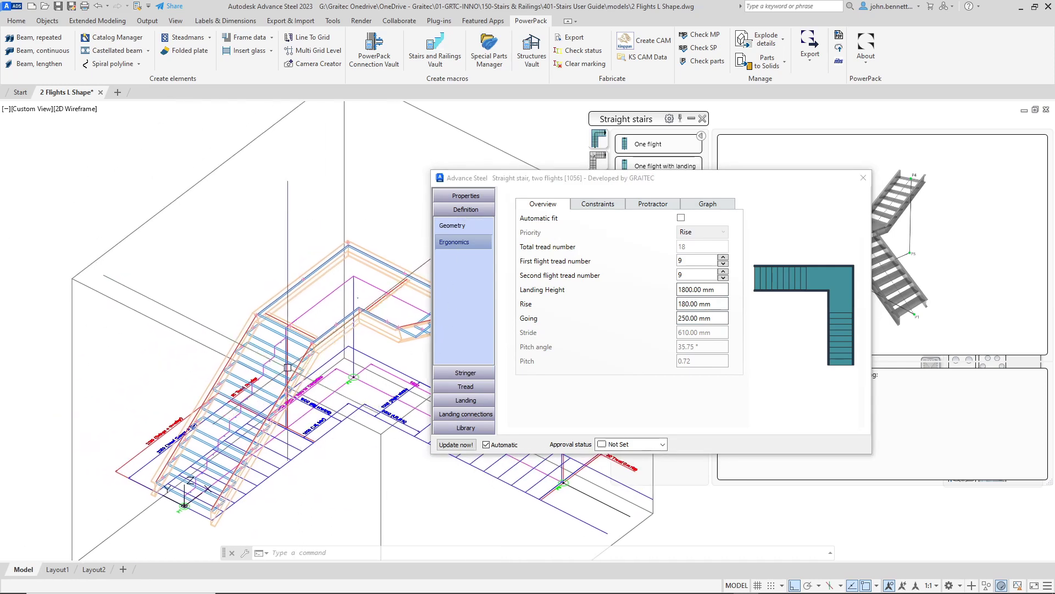
{"action": "scroll", "coordinate": [276, 386], "scroll_direction": "up", "scroll_amount": 8}
{"action": "middle_click_drag", "start_coordinate": [276, 386], "coordinate": [268, 428], "text": "shift"}
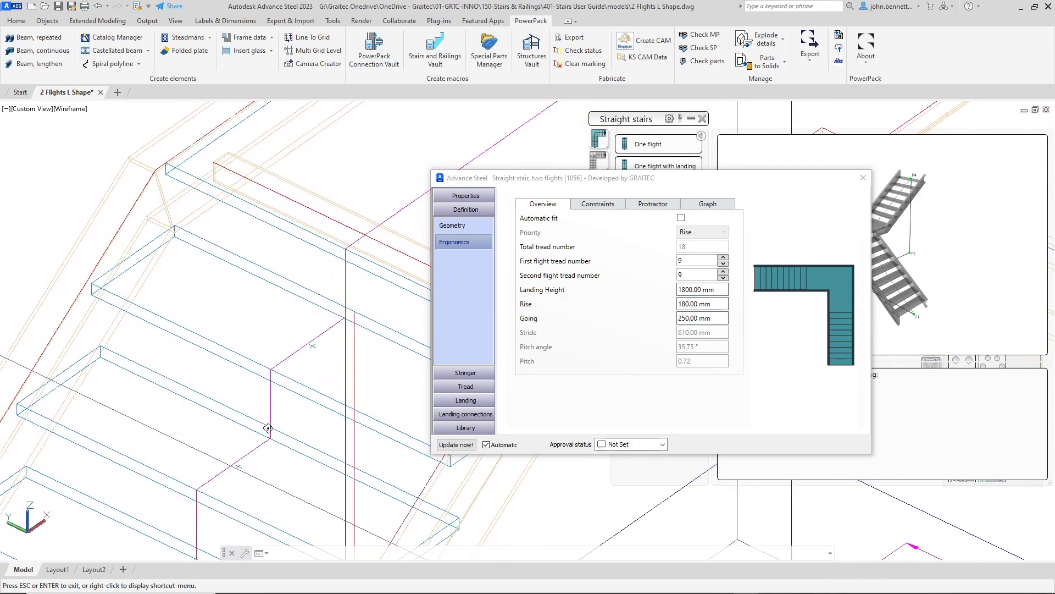
{"action": "scroll", "coordinate": [279, 398], "scroll_direction": "down", "scroll_amount": 2}
{"action": "middle_click_drag", "start_coordinate": [299, 393], "coordinate": [255, 375]}
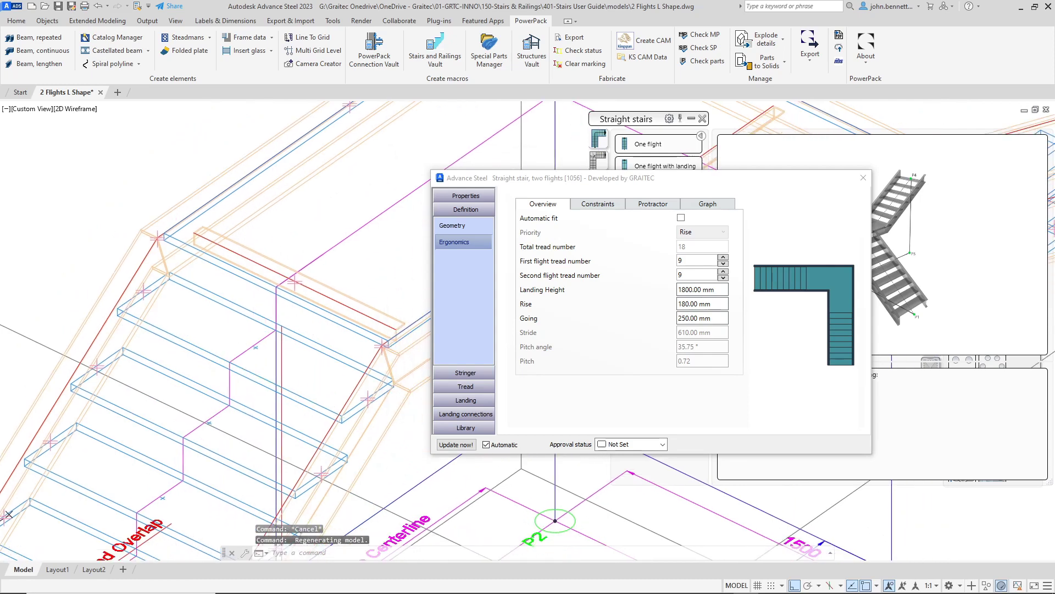
{"action": "scroll", "coordinate": [266, 370], "scroll_direction": "up", "scroll_amount": 5}
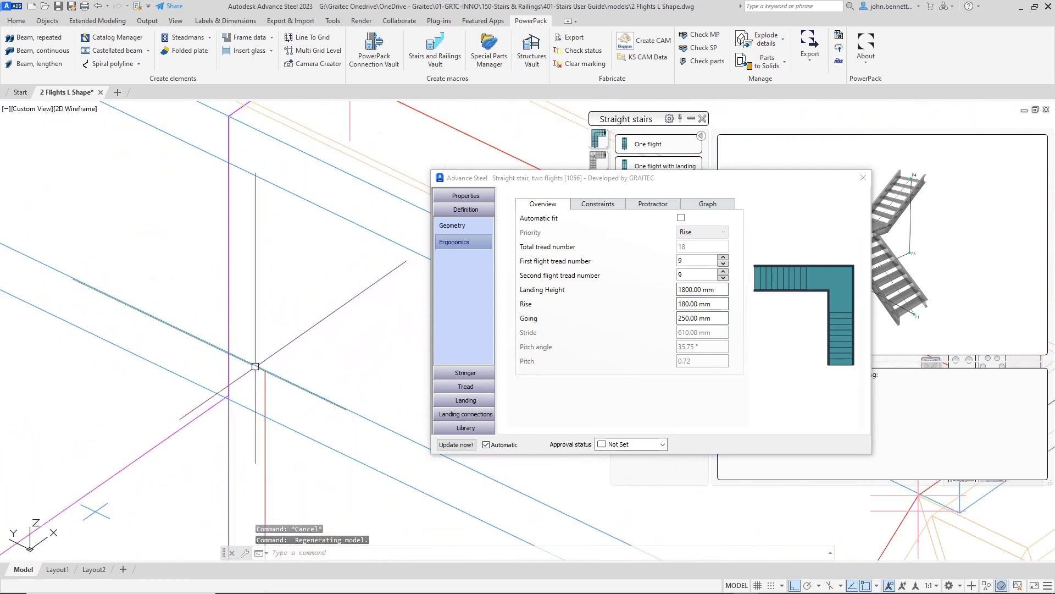
{"action": "left_click", "coordinate": [255, 365]}
{"action": "left_click", "coordinate": [265, 385]}
{"action": "scroll", "coordinate": [265, 412], "scroll_direction": "down", "scroll_amount": 4}
{"action": "middle_click_drag", "start_coordinate": [264, 413], "coordinate": [334, 341]}
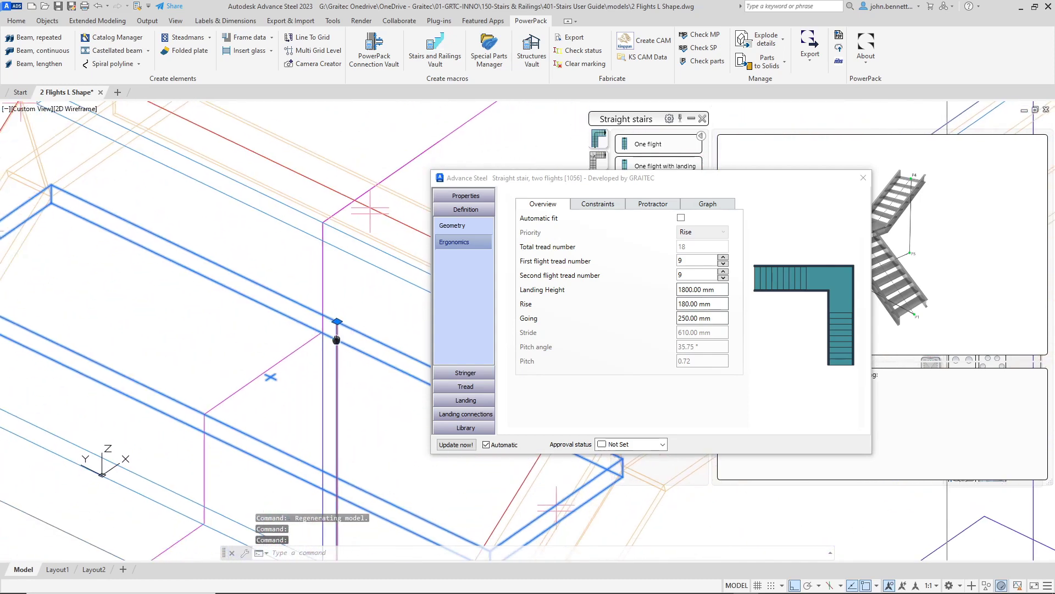
{"action": "scroll", "coordinate": [322, 352], "scroll_direction": "down", "scroll_amount": 2}
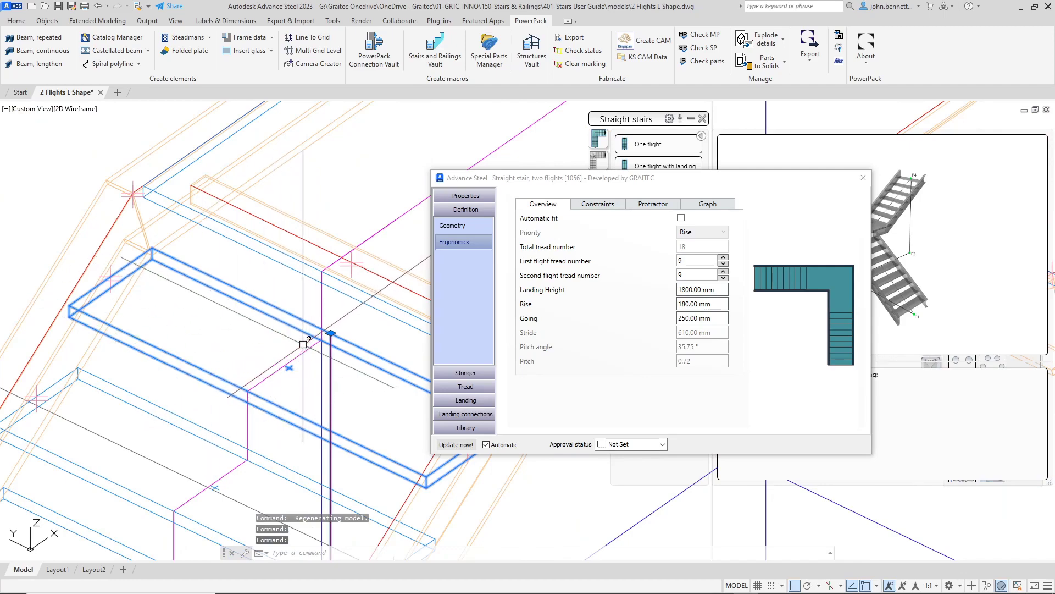
{"action": "key", "text": "Escape"}
{"action": "scroll", "coordinate": [264, 340], "scroll_direction": "down", "scroll_amount": 4}
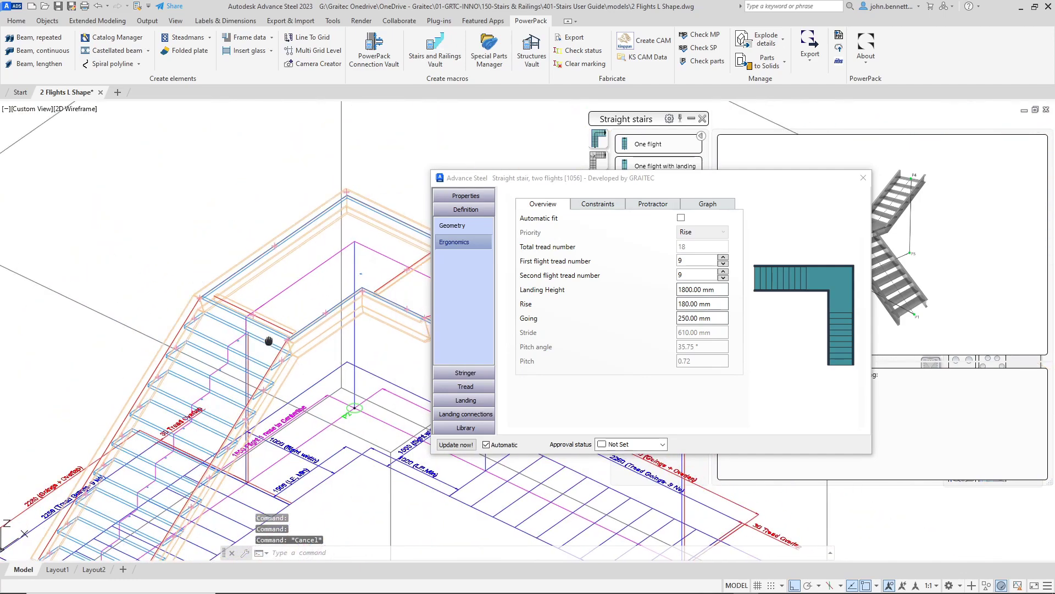
Step: Highlight a lower tread of the second flight near the landing to check it against the vertical layout line, and clear the selection
{"action": "scroll", "coordinate": [212, 328], "scroll_direction": "up", "scroll_amount": 7}
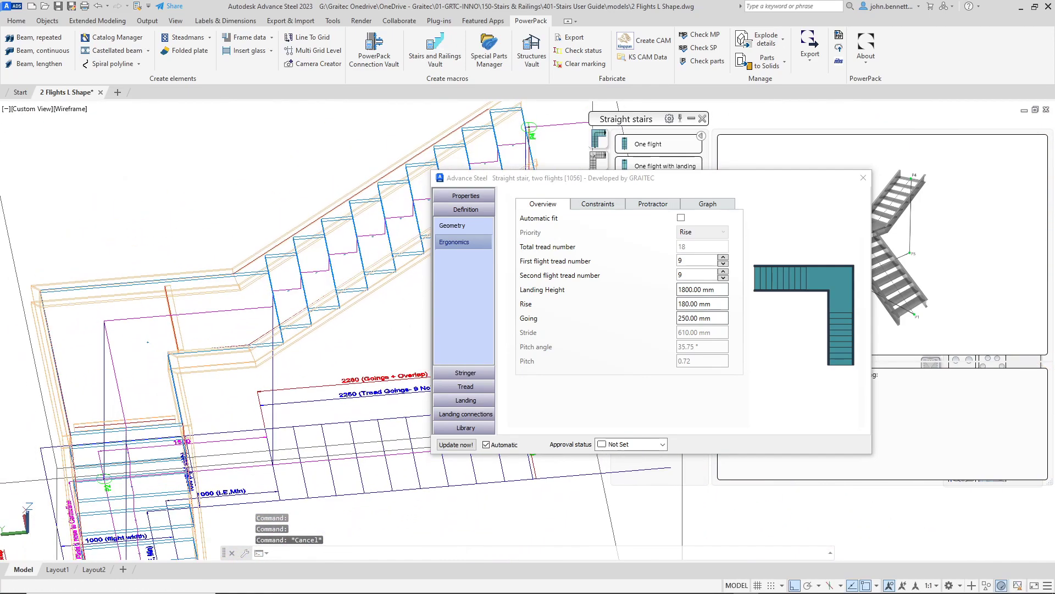
{"action": "middle_click_drag", "start_coordinate": [271, 318], "coordinate": [311, 289], "text": "shift"}
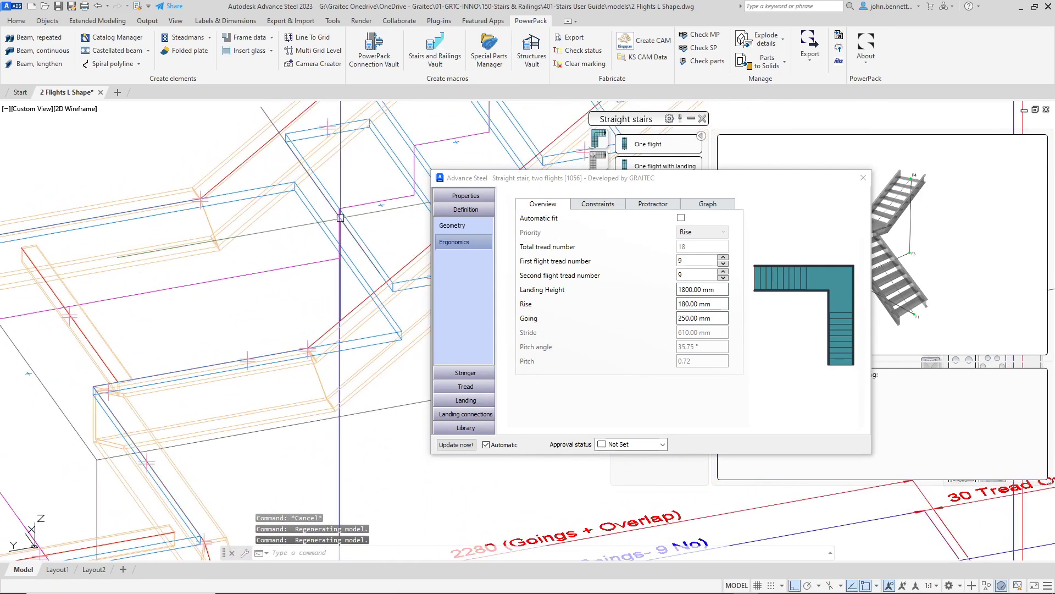
{"action": "scroll", "coordinate": [347, 216], "scroll_direction": "up", "scroll_amount": 2}
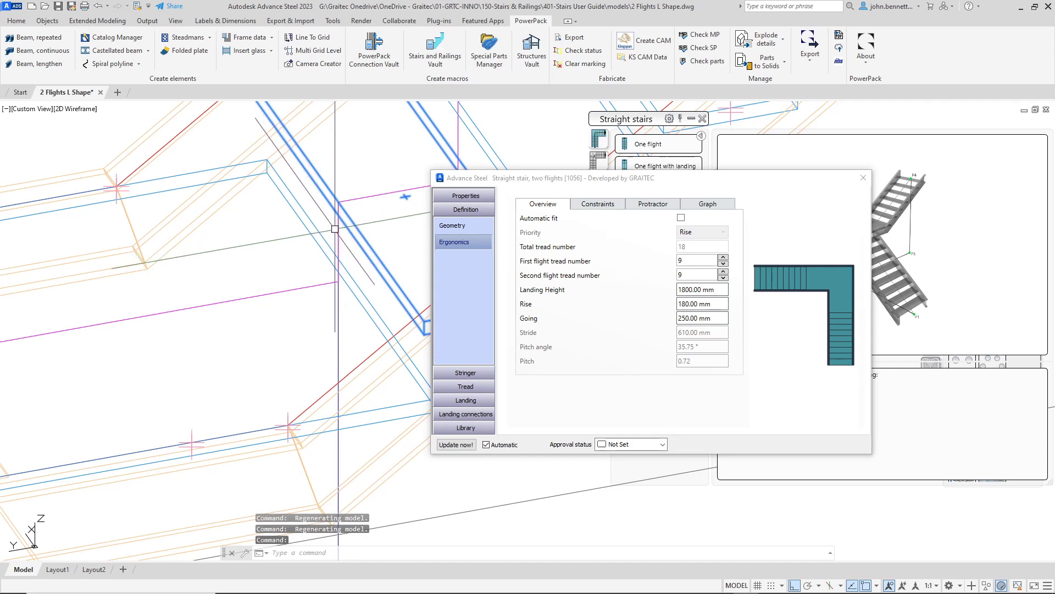
{"action": "left_click", "coordinate": [337, 233]}
{"action": "key", "text": "Escape"}
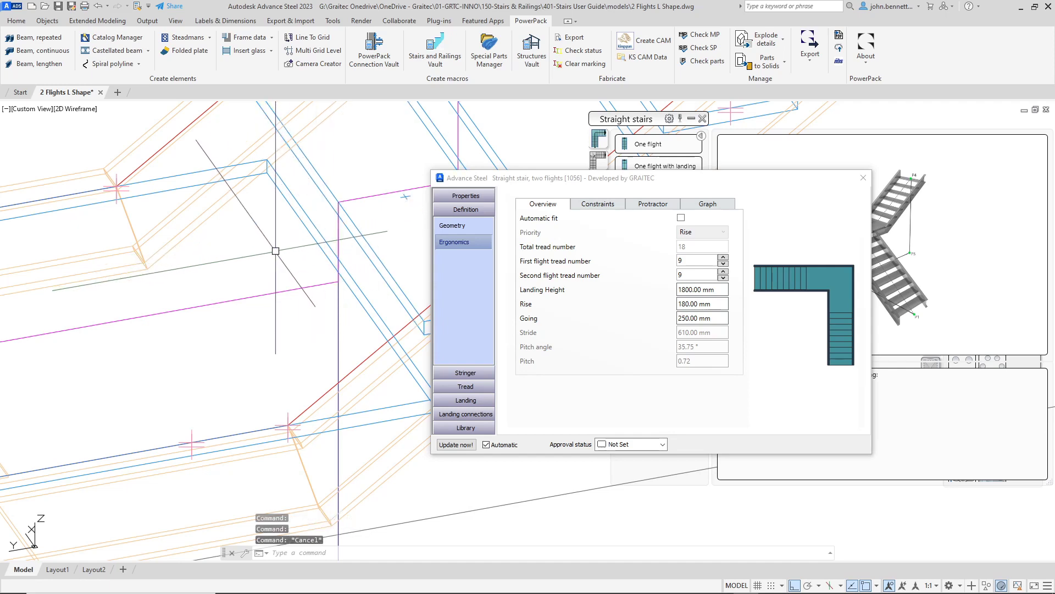
Step: Enable the top landing at P4 in the stair's landing properties
{"action": "scroll", "coordinate": [139, 382], "scroll_direction": "down", "scroll_amount": 8}
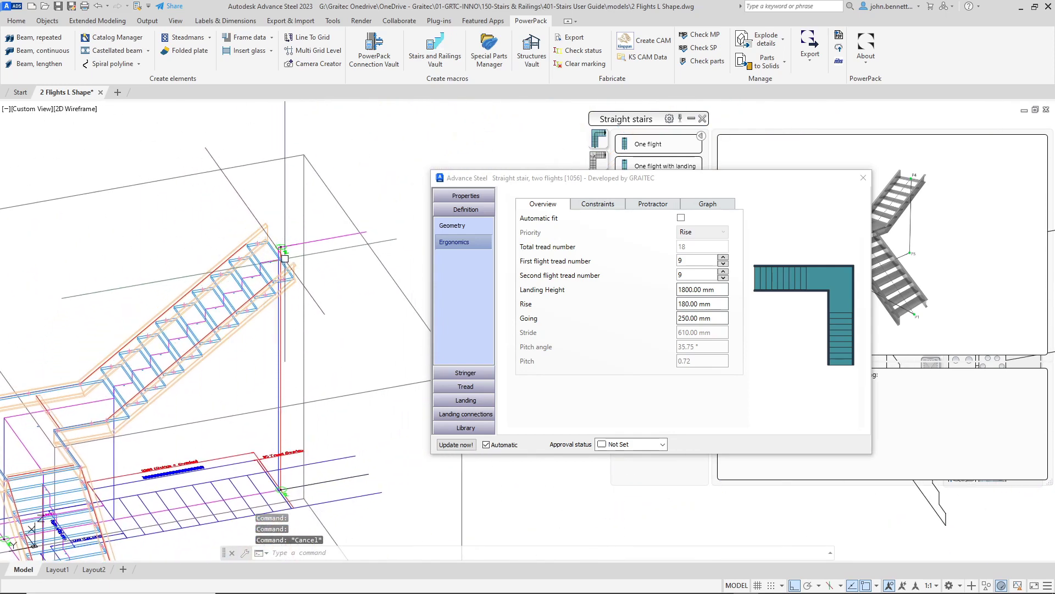
{"action": "scroll", "coordinate": [283, 253], "scroll_direction": "up", "scroll_amount": 6}
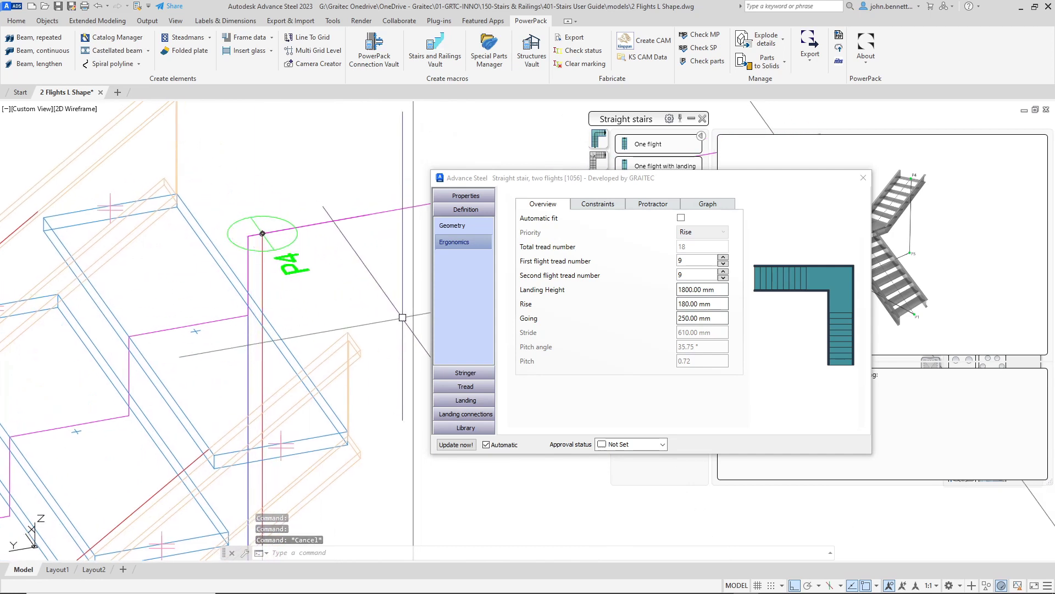
{"action": "left_click", "coordinate": [456, 401]}
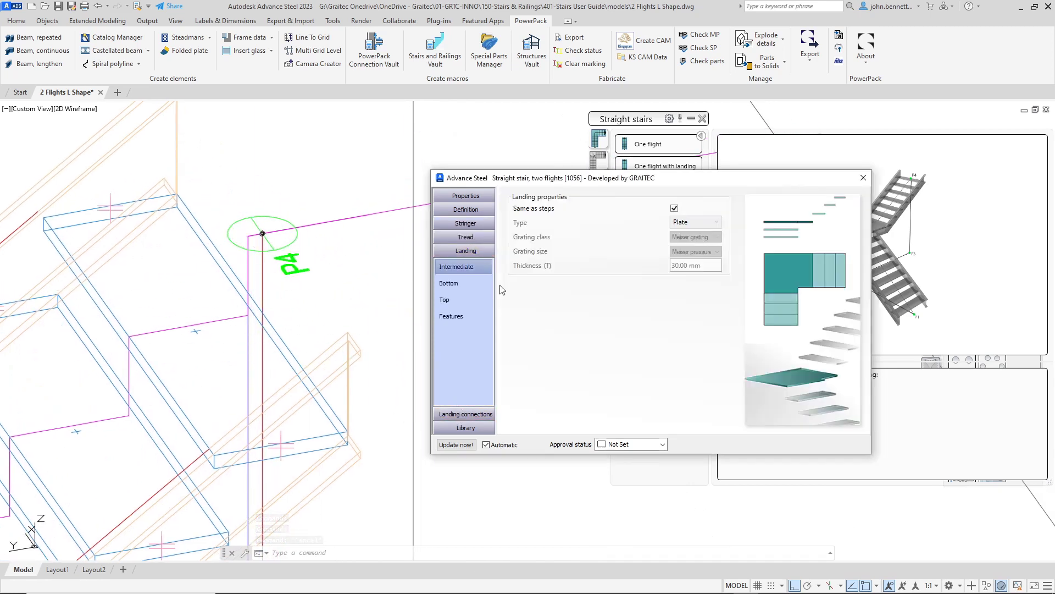
{"action": "left_click", "coordinate": [454, 300]}
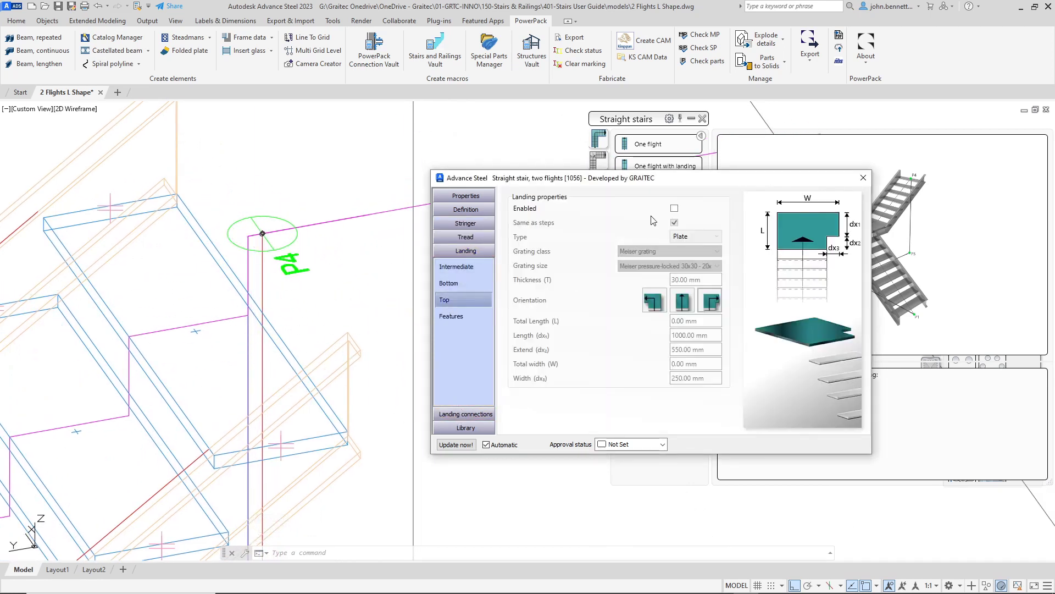
{"action": "left_click", "coordinate": [674, 208]}
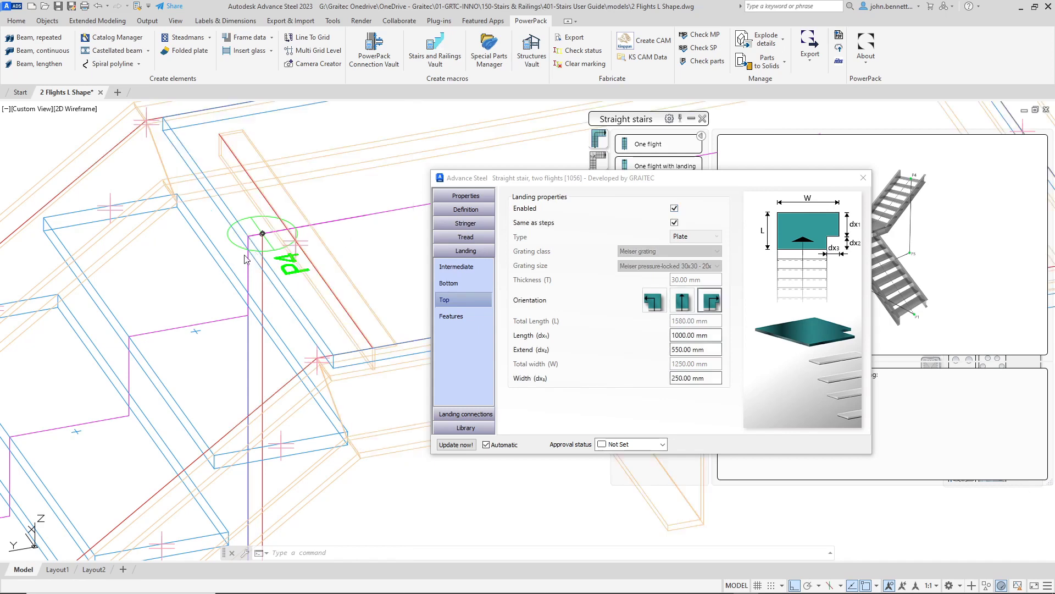
Step: Highlight the uppermost rise line beside P4 and the vertical height line through P4 to compare their positions, and clear the selection
{"action": "scroll", "coordinate": [245, 252], "scroll_direction": "up", "scroll_amount": 1}
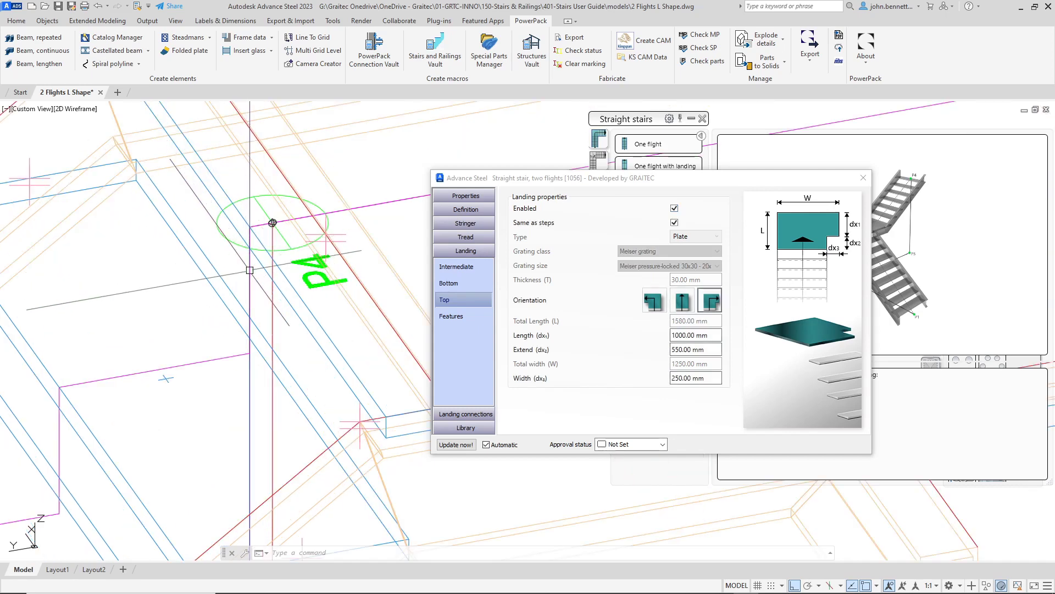
{"action": "left_click", "coordinate": [248, 337]}
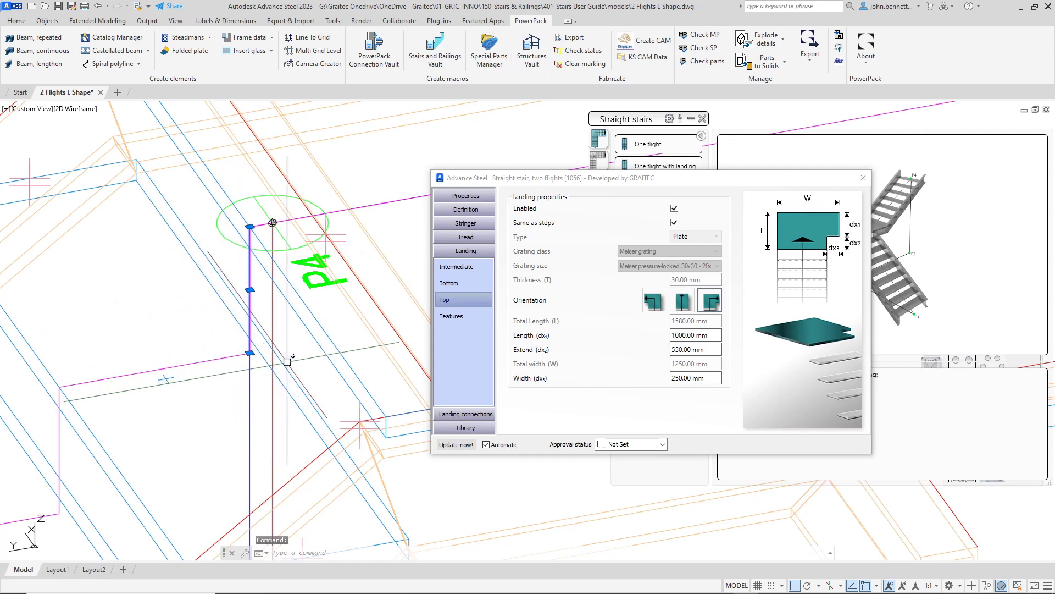
{"action": "key", "text": "Escape"}
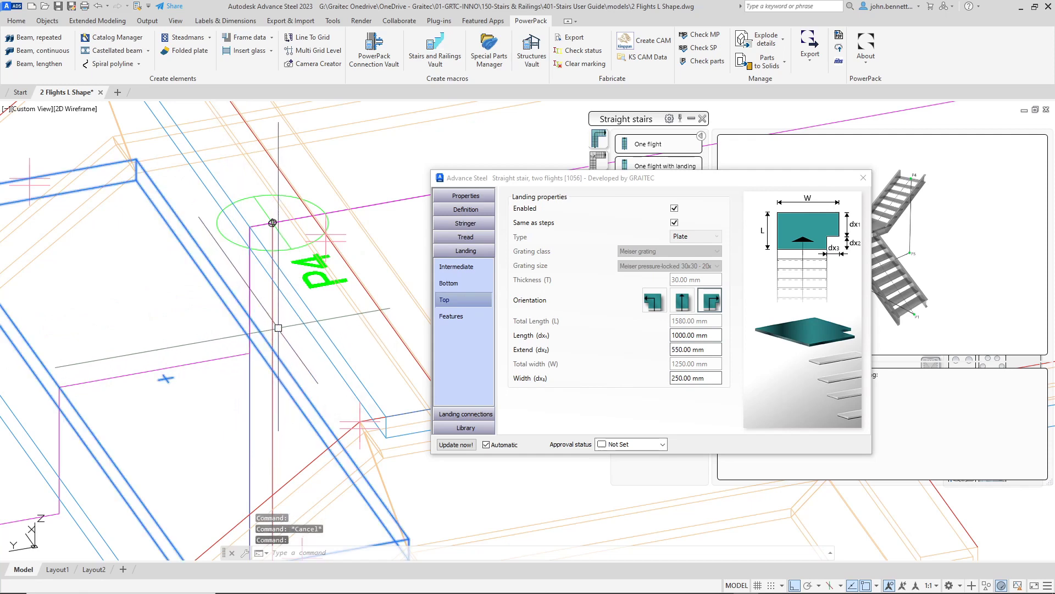
{"action": "left_click", "coordinate": [275, 325]}
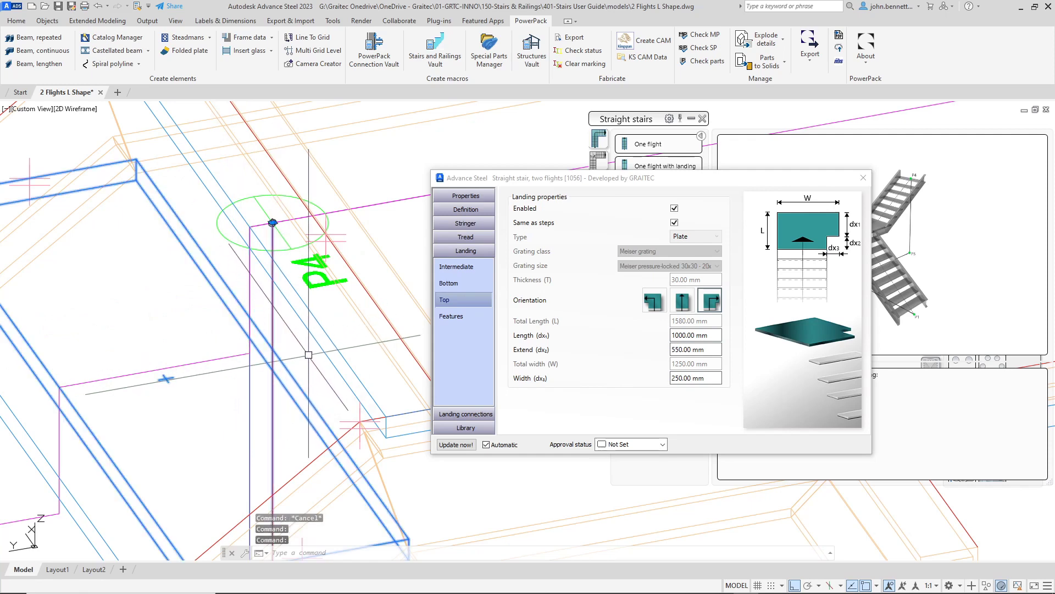
{"action": "key", "text": "Escape"}
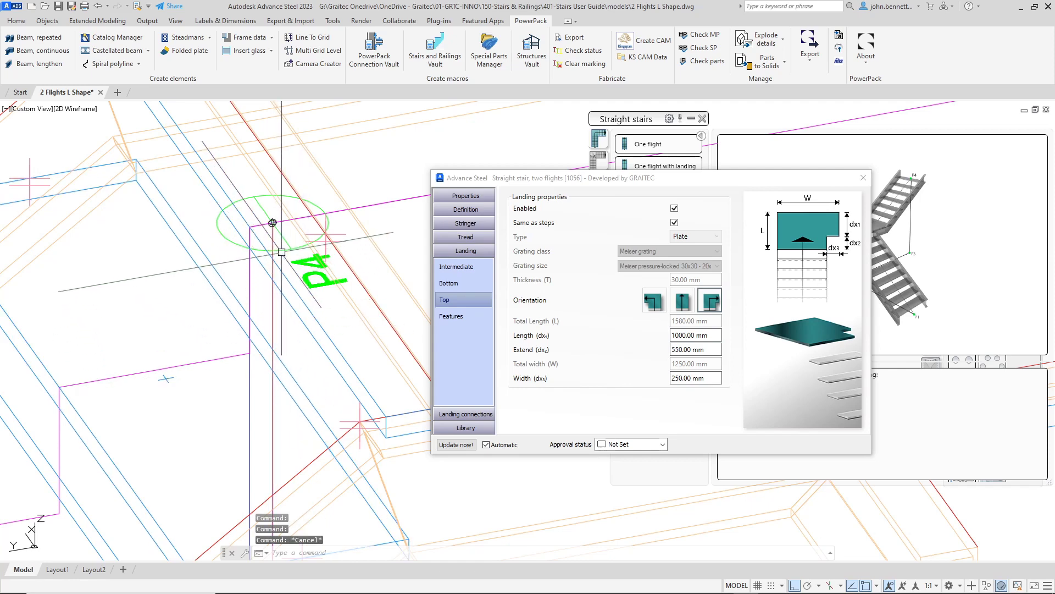
Step: Highlight the P4 marker and the P3 marker below it to check the stair's end points, and clear the selection
{"action": "left_click", "coordinate": [302, 246]}
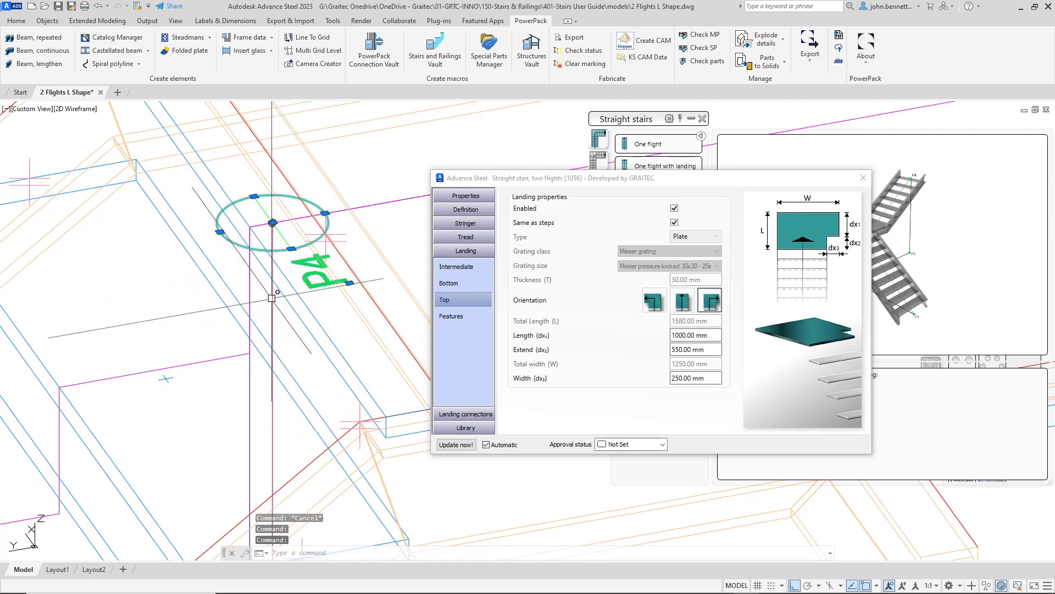
{"action": "key", "text": "Escape"}
{"action": "scroll", "coordinate": [255, 294], "scroll_direction": "down", "scroll_amount": 5}
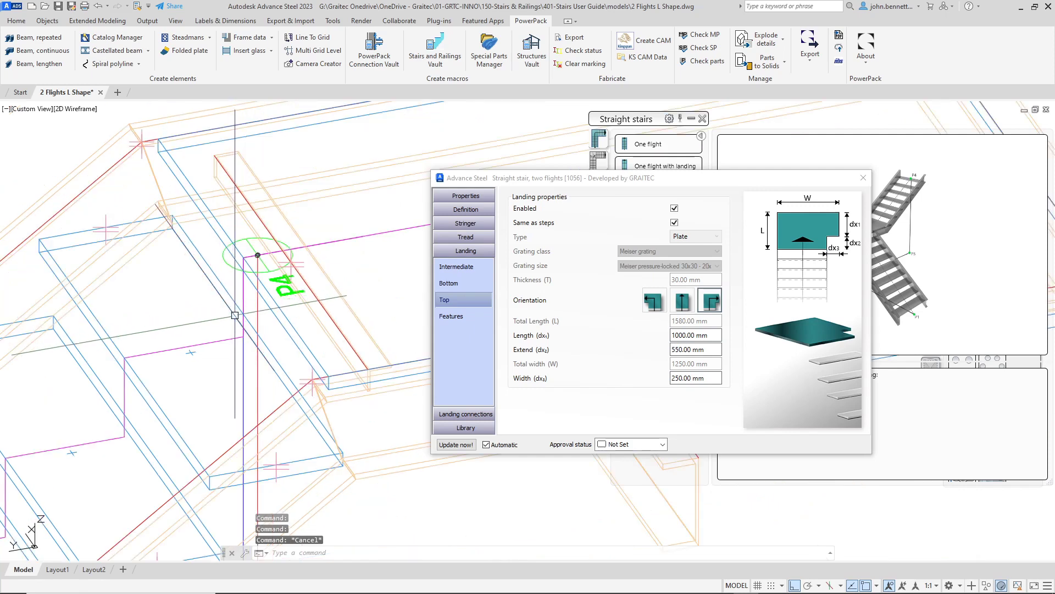
{"action": "scroll", "coordinate": [336, 347], "scroll_direction": "up", "scroll_amount": 8}
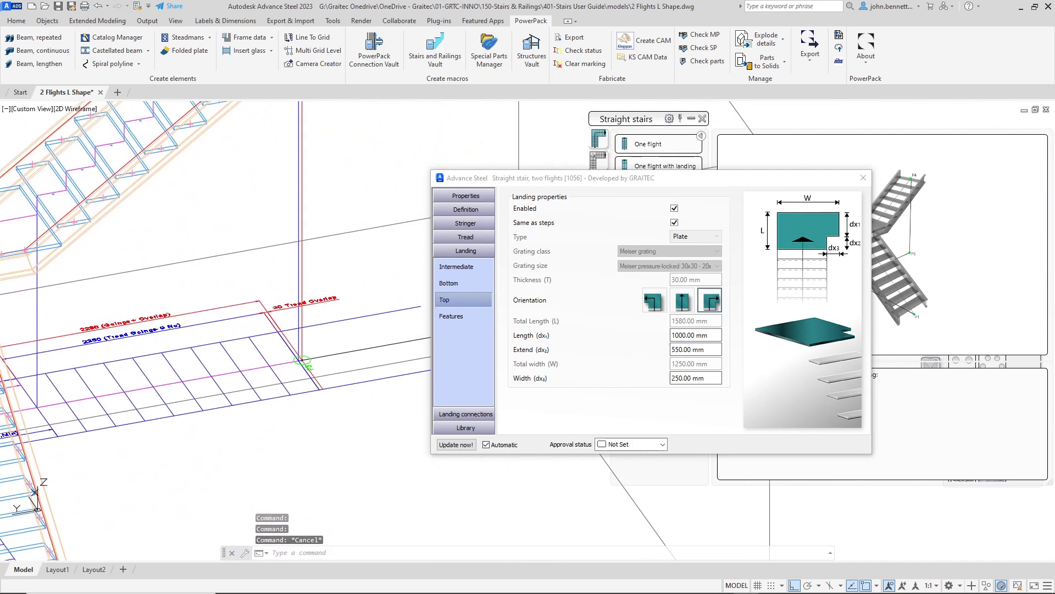
{"action": "left_click", "coordinate": [336, 347]}
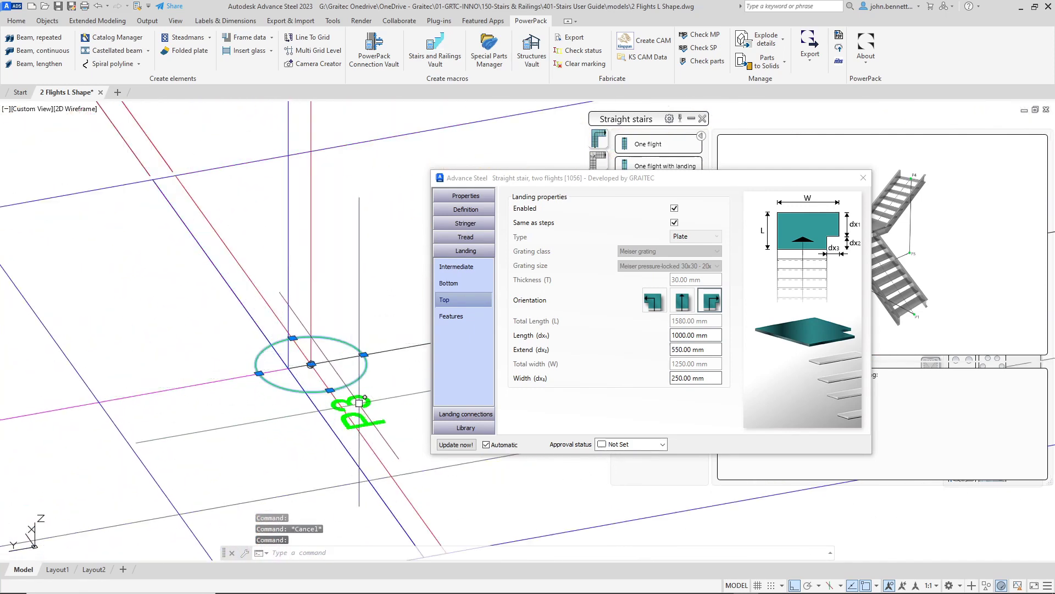
{"action": "key", "text": "Escape"}
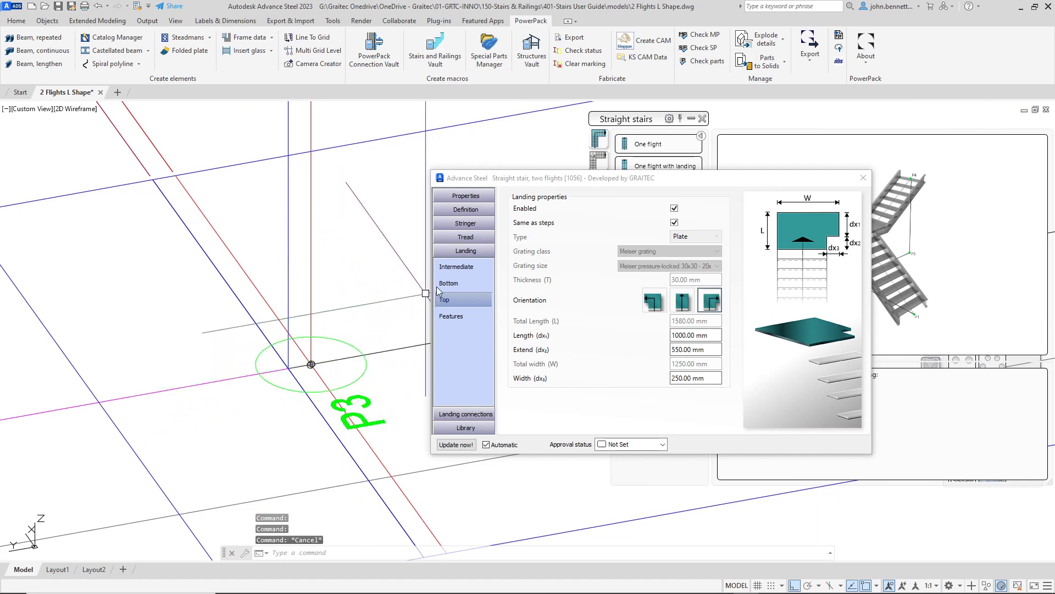
Step: Examine the stair's ergonomics overview, constraints, protractor and rise-going graph, and close the stair settings
{"action": "left_click", "coordinate": [446, 213]}
{"action": "left_click", "coordinate": [456, 243]}
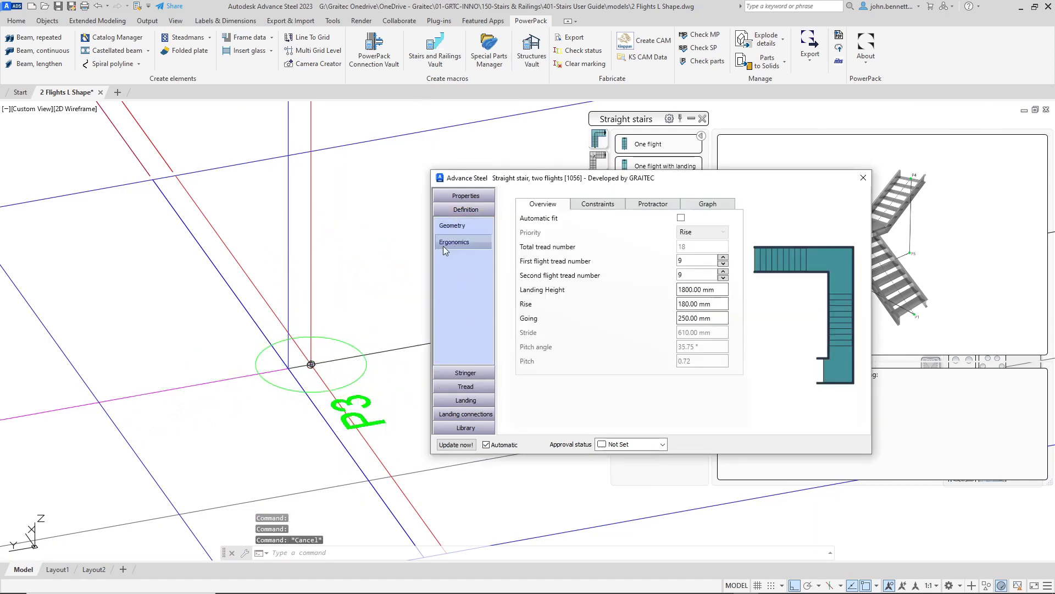
{"action": "scroll", "coordinate": [323, 288], "scroll_direction": "down", "scroll_amount": 5}
{"action": "middle_click_drag", "start_coordinate": [333, 295], "coordinate": [275, 365]}
{"action": "scroll", "coordinate": [308, 360], "scroll_direction": "down", "scroll_amount": 4}
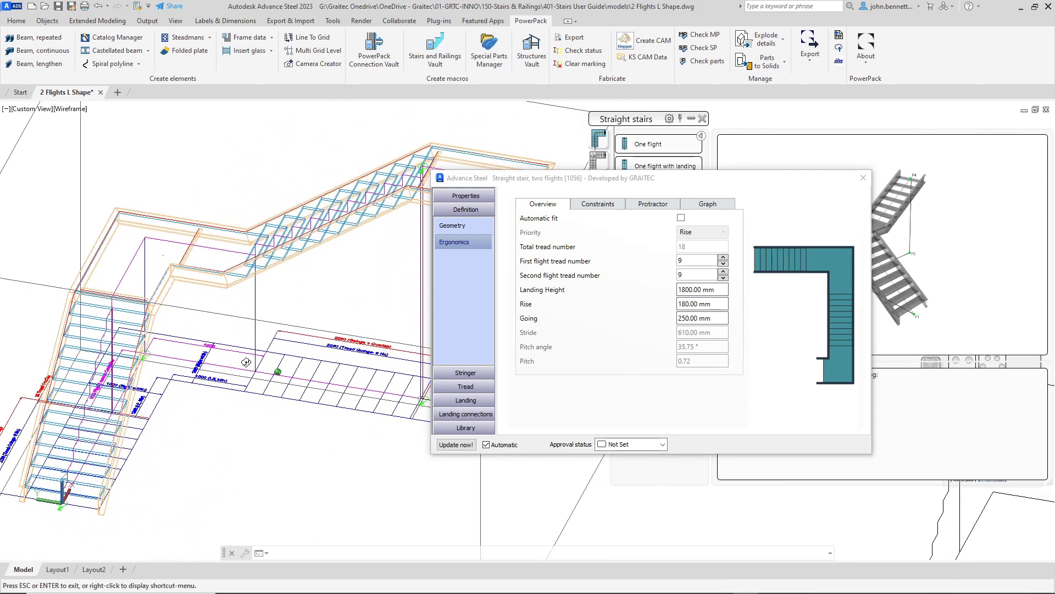
{"action": "left_click", "coordinate": [596, 205]}
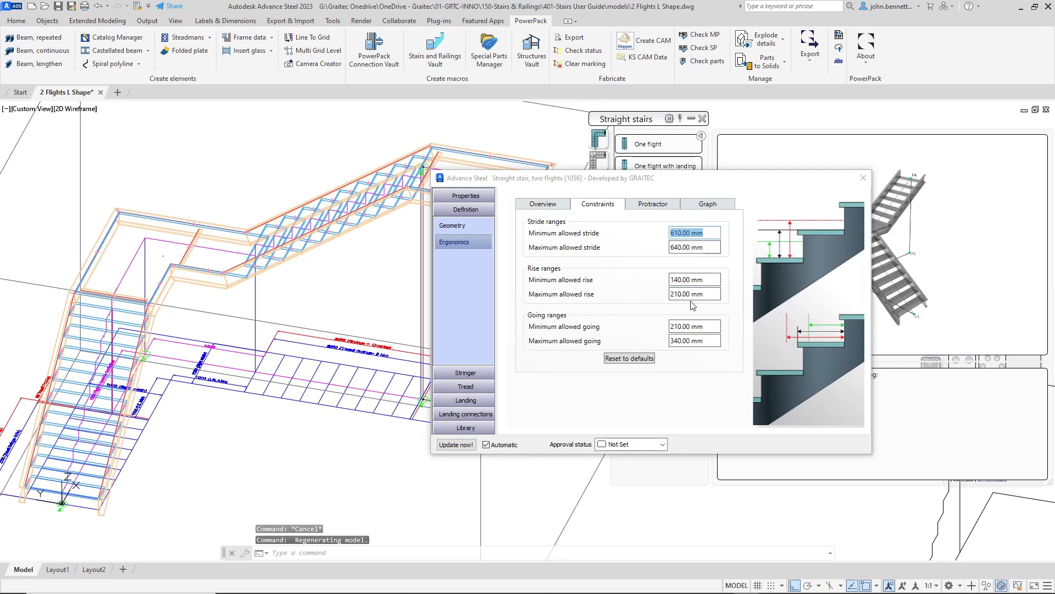
{"action": "left_click", "coordinate": [651, 206]}
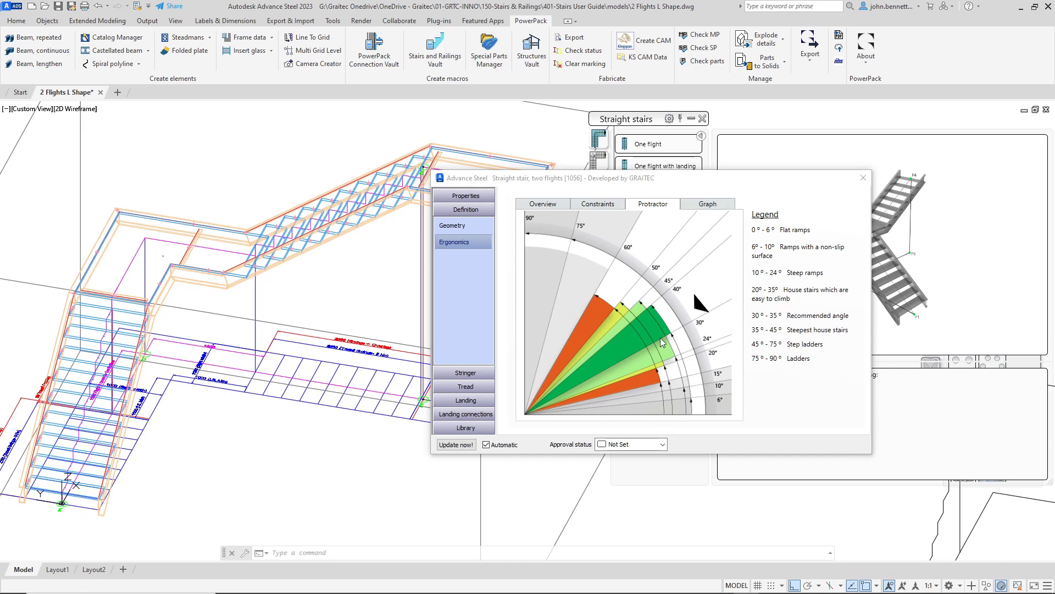
{"action": "left_click", "coordinate": [698, 212]}
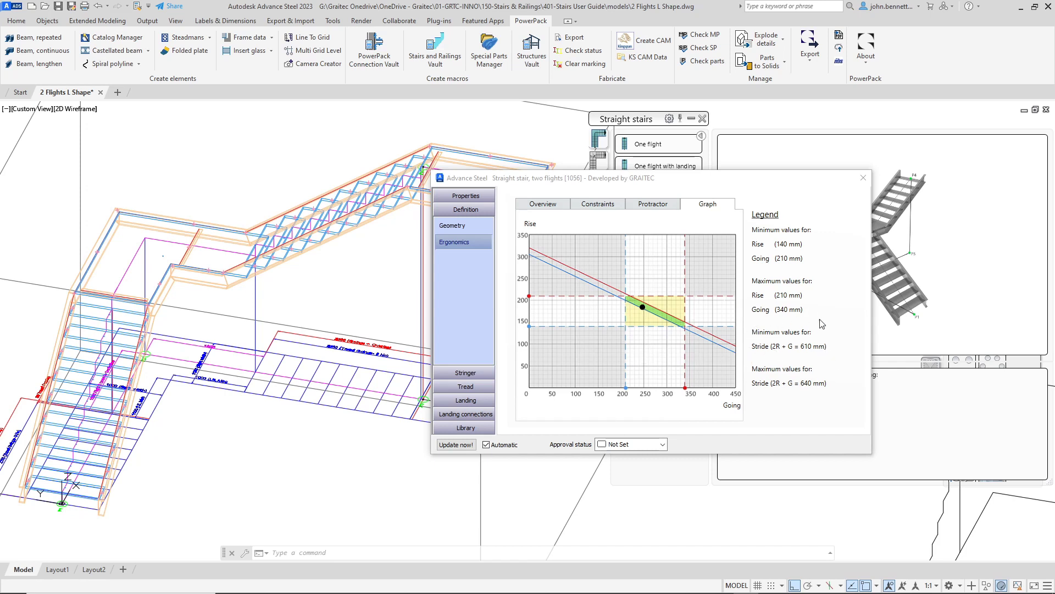
{"action": "mouse_move", "coordinate": [345, 301]}
{"action": "middle_mouse_down"}
{"action": "mouse_move", "coordinate": [360, 323]}
{"action": "mouse_move", "coordinate": [253, 381]}
{"action": "middle_mouse_up"}
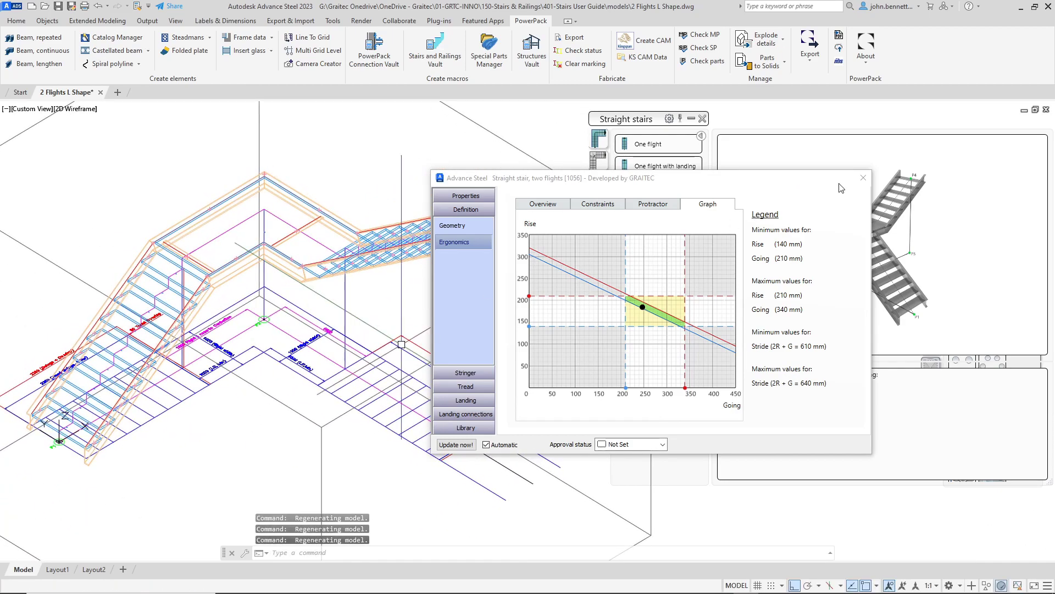
{"action": "left_click", "coordinate": [863, 177]}
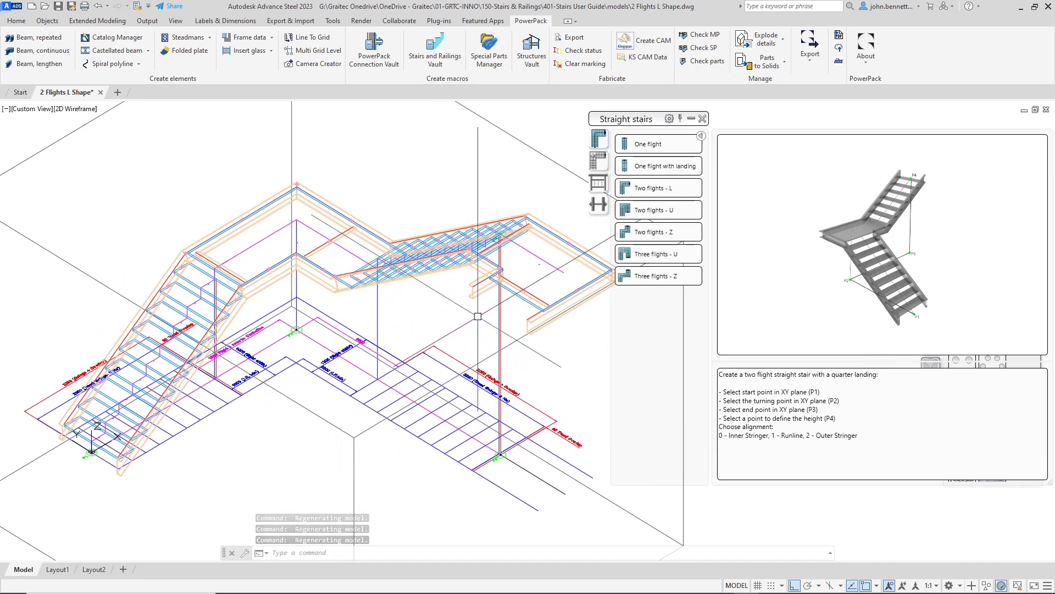
Step: Highlight the 30 Tread Overlap dimension near P3 to check the layout's overlap allowance, and clear the selection
{"action": "mouse_move", "coordinate": [647, 204]}
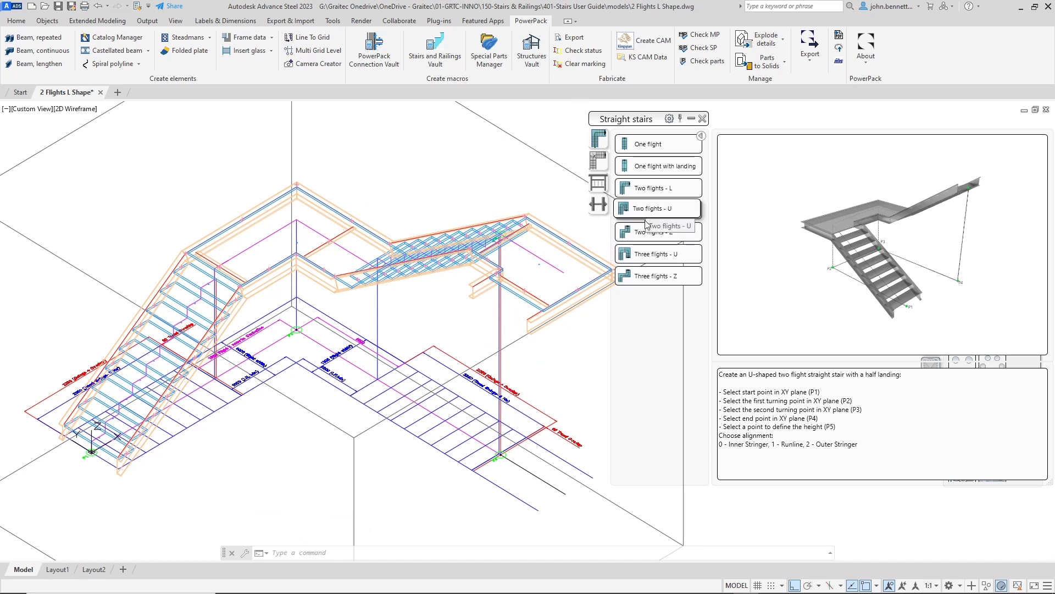
{"action": "mouse_move", "coordinate": [647, 245]}
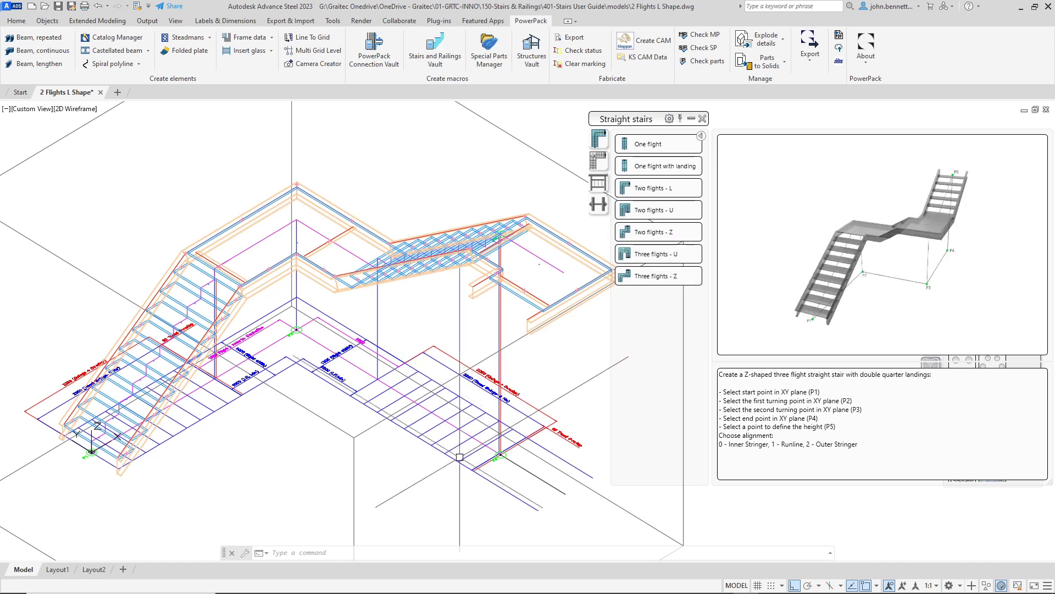
{"action": "middle_click_drag", "start_coordinate": [396, 490], "coordinate": [316, 457]}
{"action": "scroll", "coordinate": [425, 428], "scroll_direction": "up", "scroll_amount": 8}
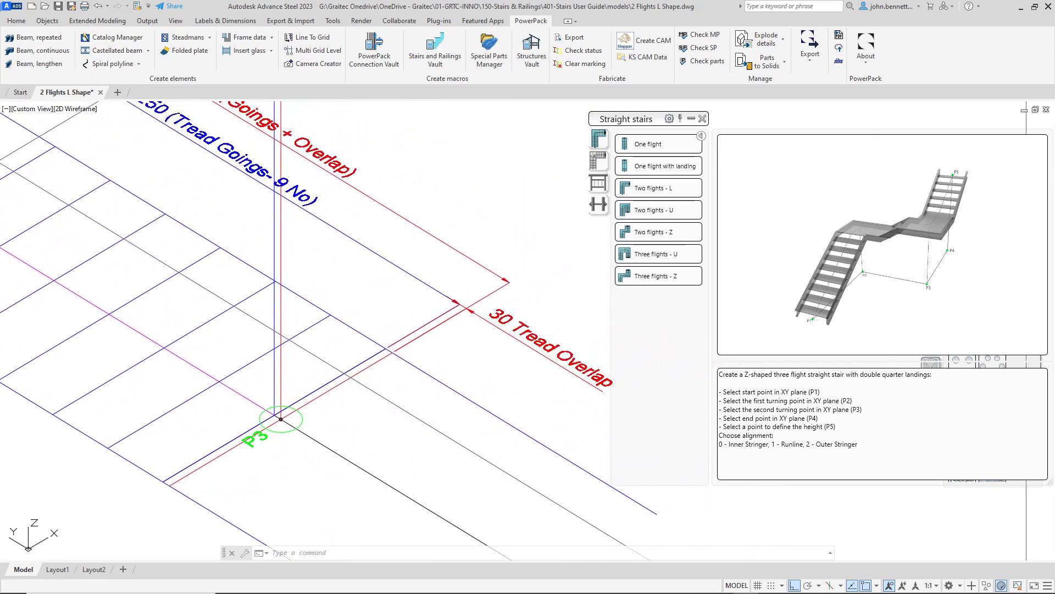
{"action": "left_click", "coordinate": [525, 343]}
{"action": "middle_click_drag", "start_coordinate": [313, 432], "coordinate": [402, 420]}
{"action": "scroll", "coordinate": [365, 410], "scroll_direction": "down", "scroll_amount": 6}
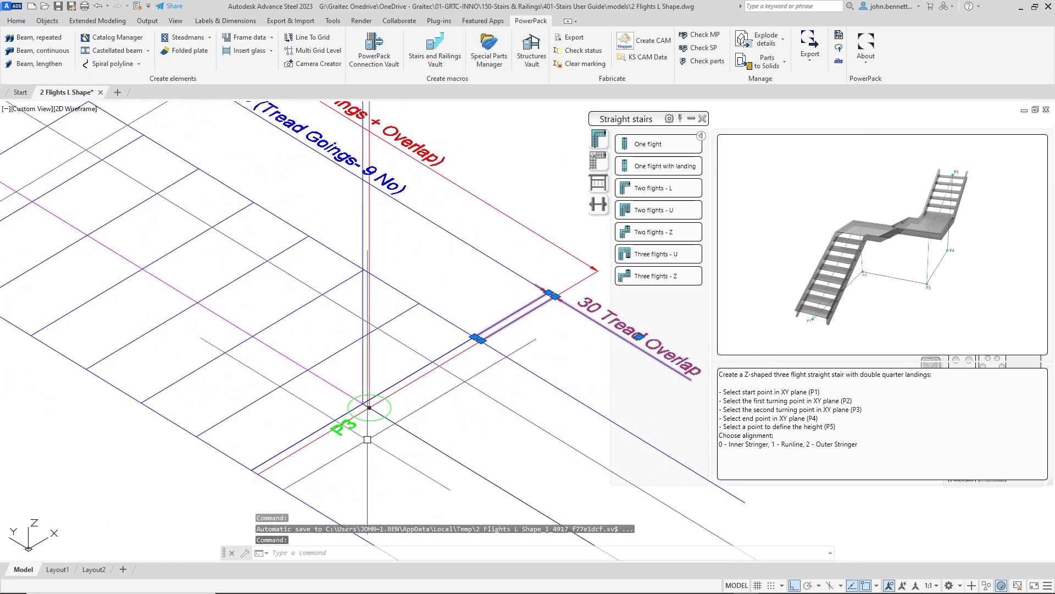
{"action": "middle_click_drag", "start_coordinate": [298, 415], "coordinate": [378, 427]}
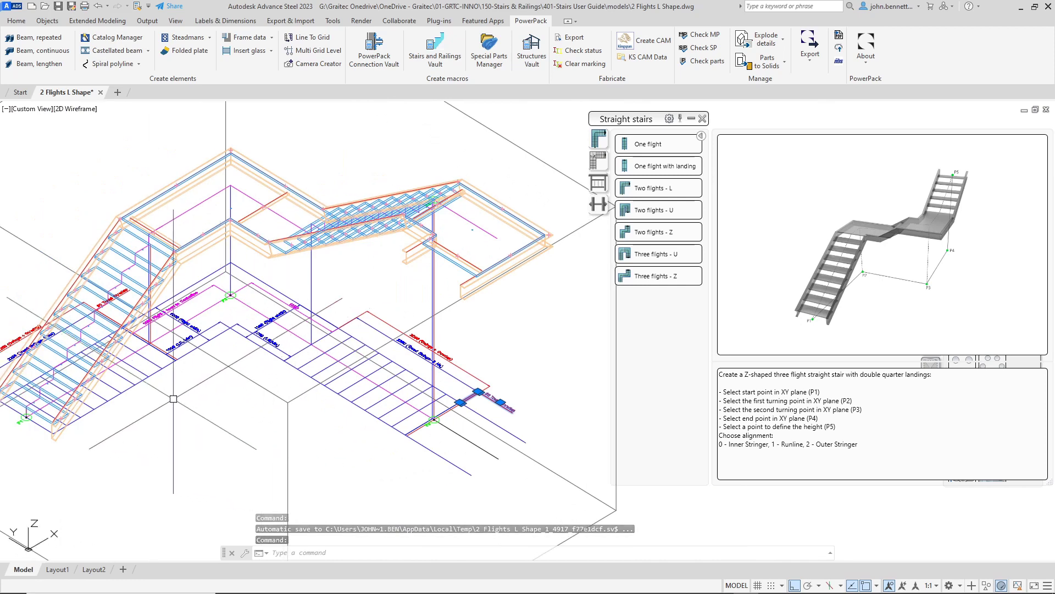
{"action": "key", "text": "Escape"}
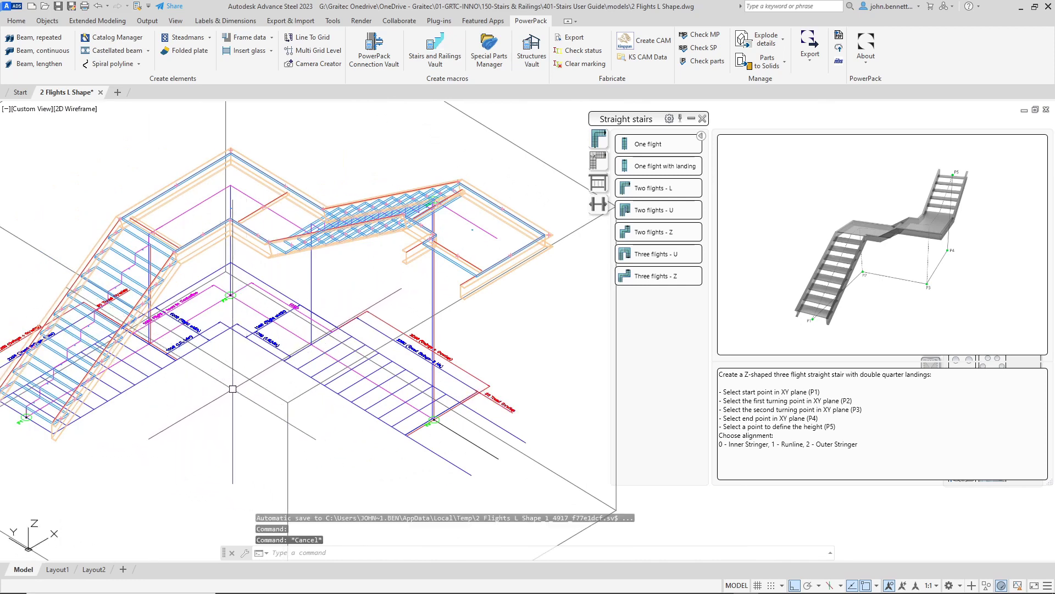
Step: Highlight the P3 marker circle to examine the end point relative to the tread overlap lines, and clear the selection
{"action": "scroll", "coordinate": [440, 429], "scroll_direction": "up", "scroll_amount": 5}
{"action": "scroll", "coordinate": [440, 429], "scroll_direction": "up", "scroll_amount": 2}
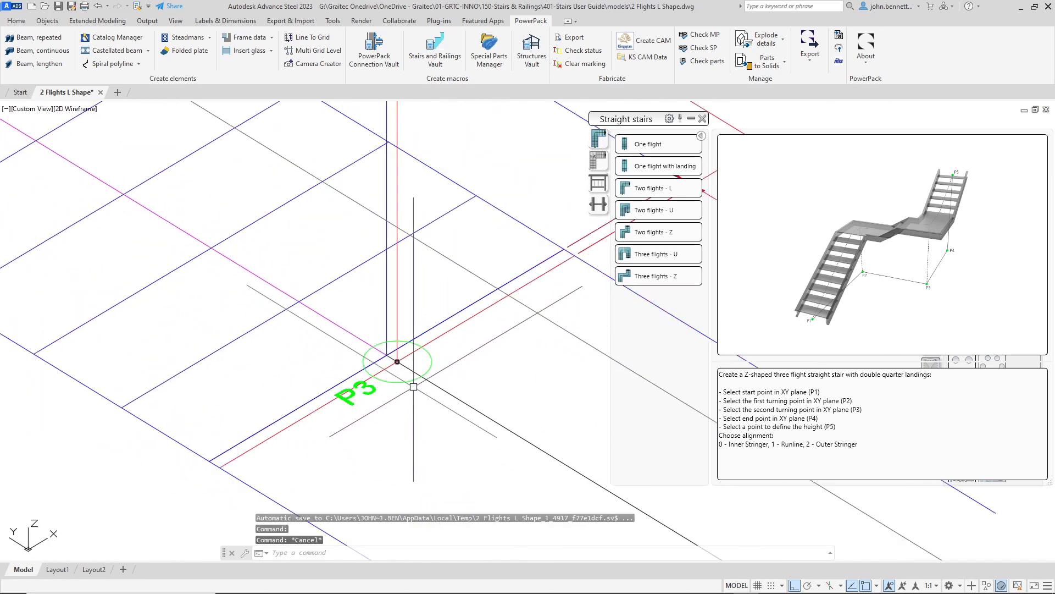
{"action": "left_click", "coordinate": [399, 382]}
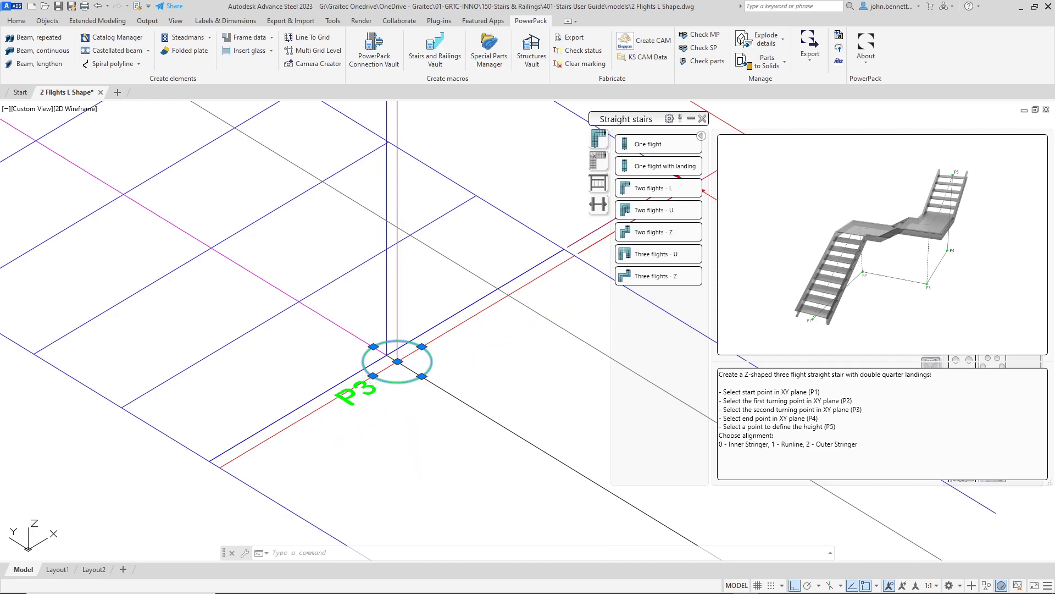
{"action": "key", "text": "Escape"}
{"action": "scroll", "coordinate": [306, 374], "scroll_direction": "down", "scroll_amount": 4}
{"action": "scroll", "coordinate": [306, 373], "scroll_direction": "down", "scroll_amount": 4}
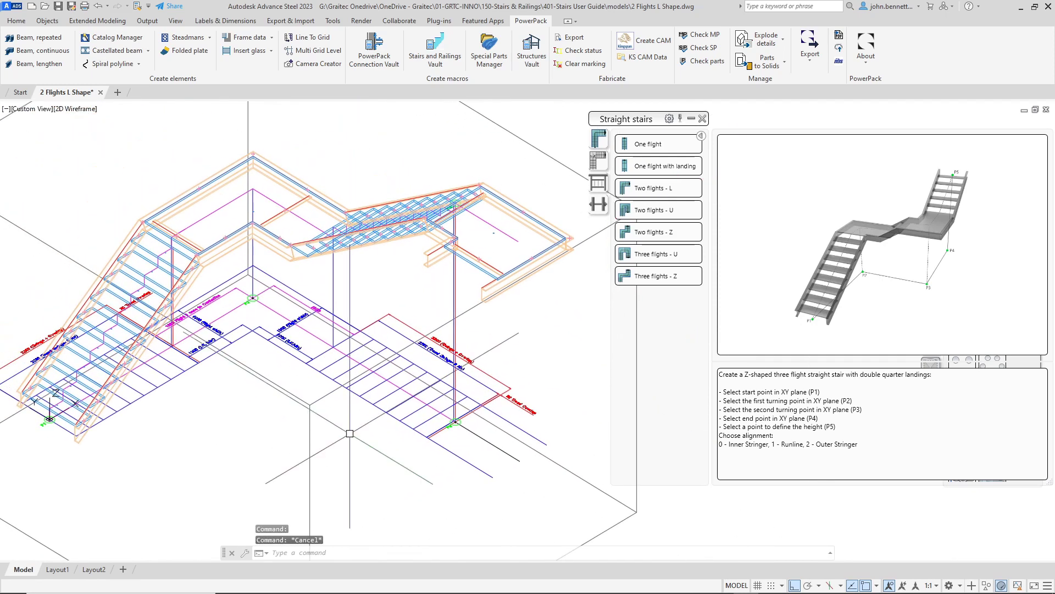
{"action": "middle_click_drag", "start_coordinate": [209, 460], "coordinate": [212, 449]}
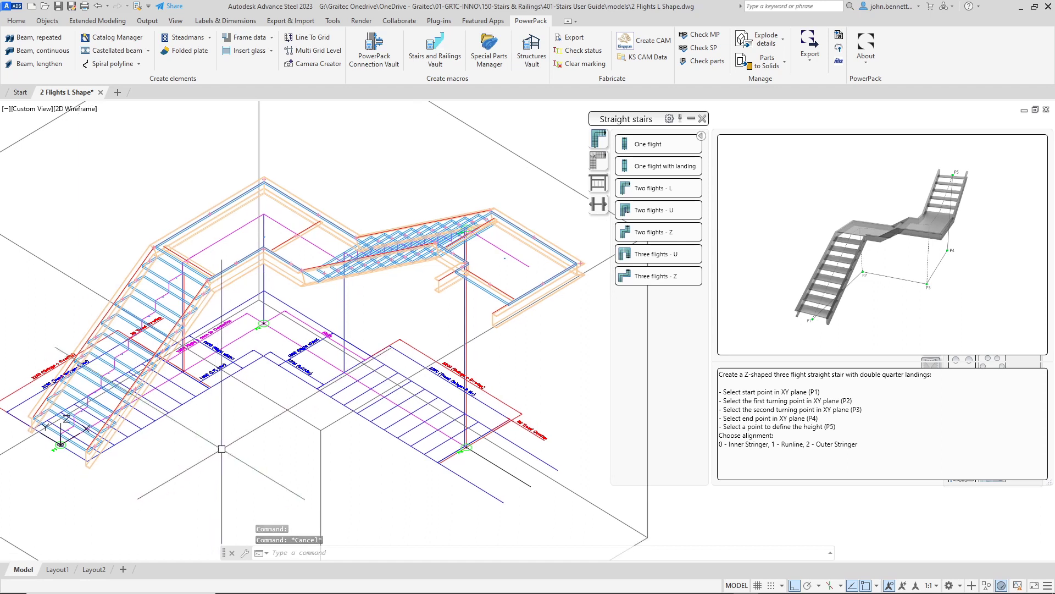